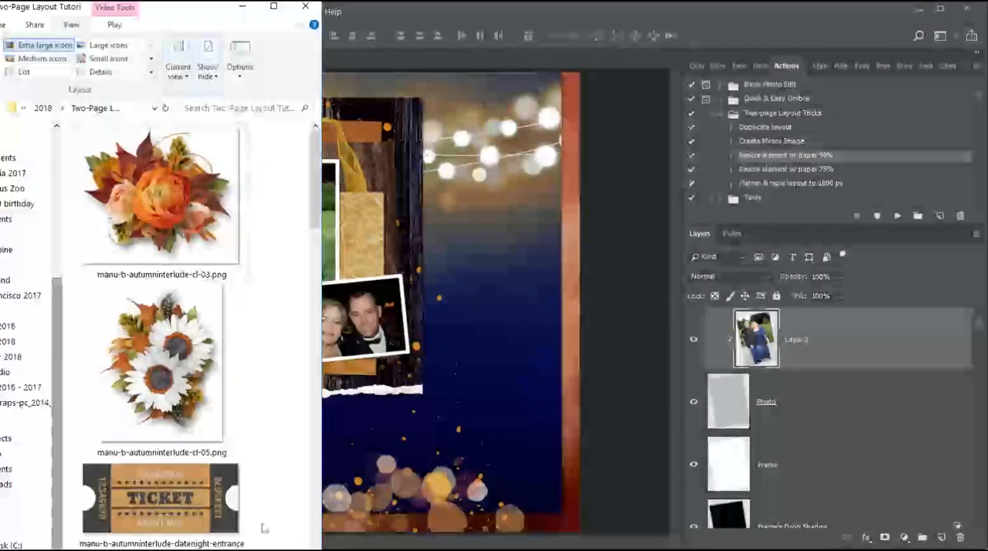
Place the flower cluster images manu-b-autumninterlude-cl-05 and manu-b-autumninterlude-cl-03 from the kit folder into the layout.
{"action": "left_click", "coordinate": [196, 142]}
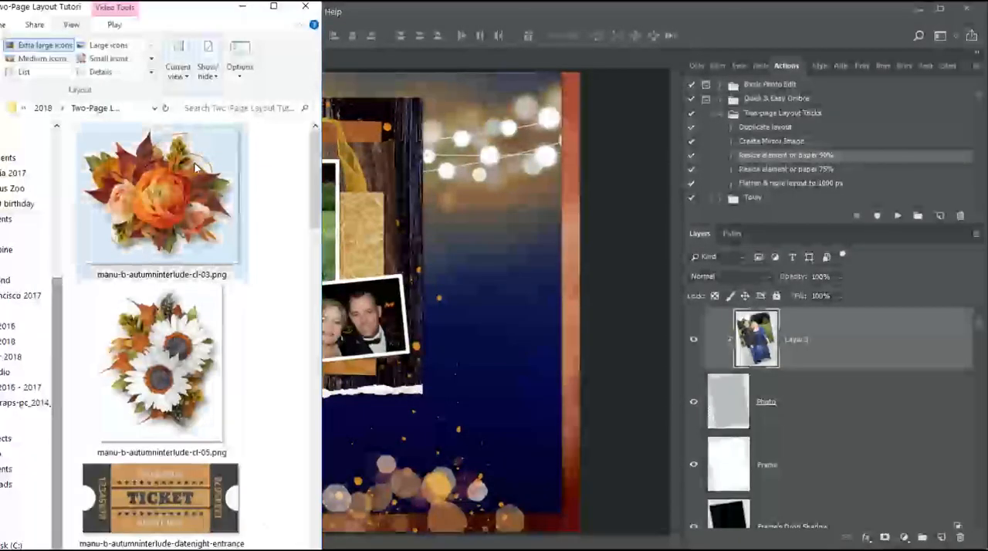
{"action": "left_click", "coordinate": [202, 359], "text": "ctrl"}
{"action": "left_click_drag", "start_coordinate": [170, 349], "coordinate": [419, 340]}
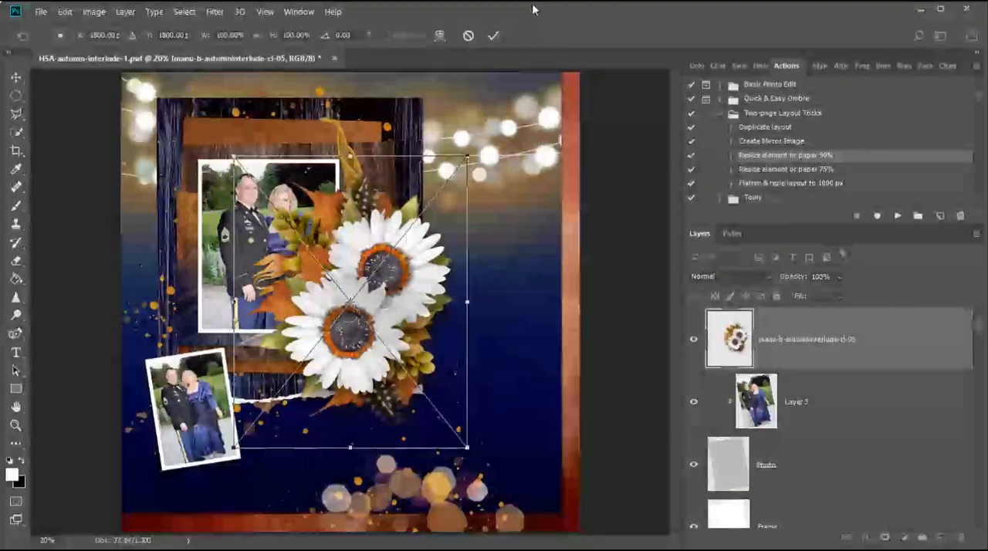
{"action": "left_click", "coordinate": [494, 37]}
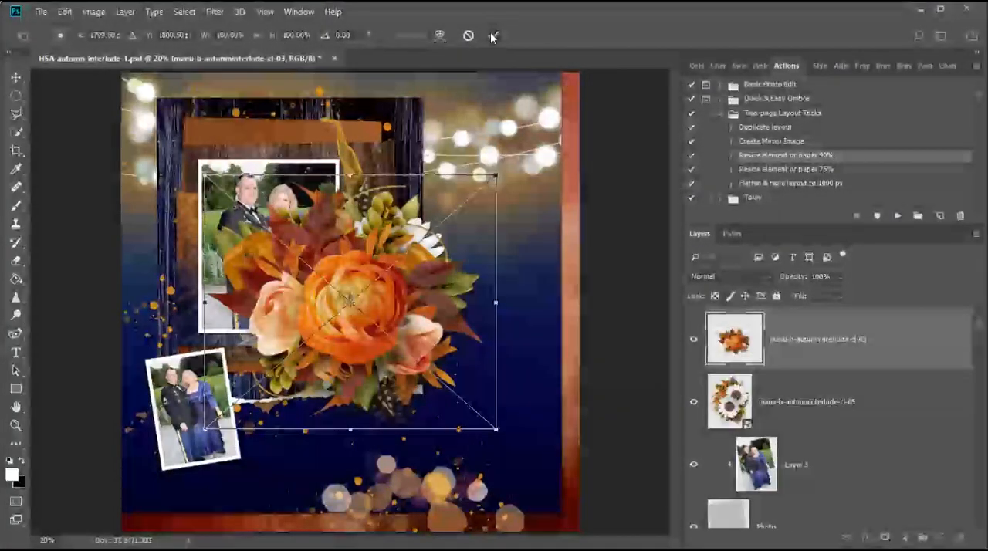
{"action": "left_click", "coordinate": [494, 36]}
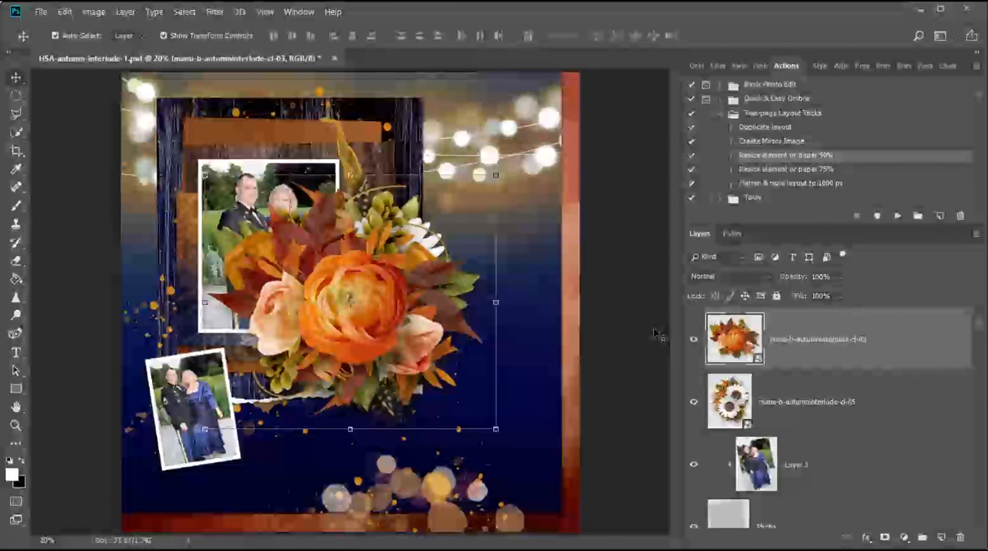
Shrink both flower clusters with the 75% resize action and move the orange one to the page's bottom edge.
{"action": "left_click", "coordinate": [800, 401]}
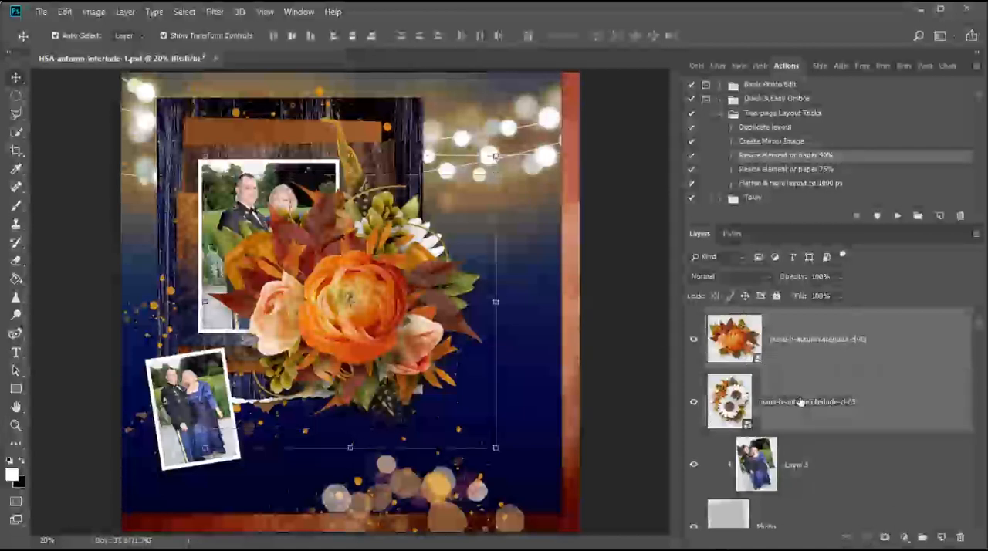
{"action": "left_click", "coordinate": [847, 167]}
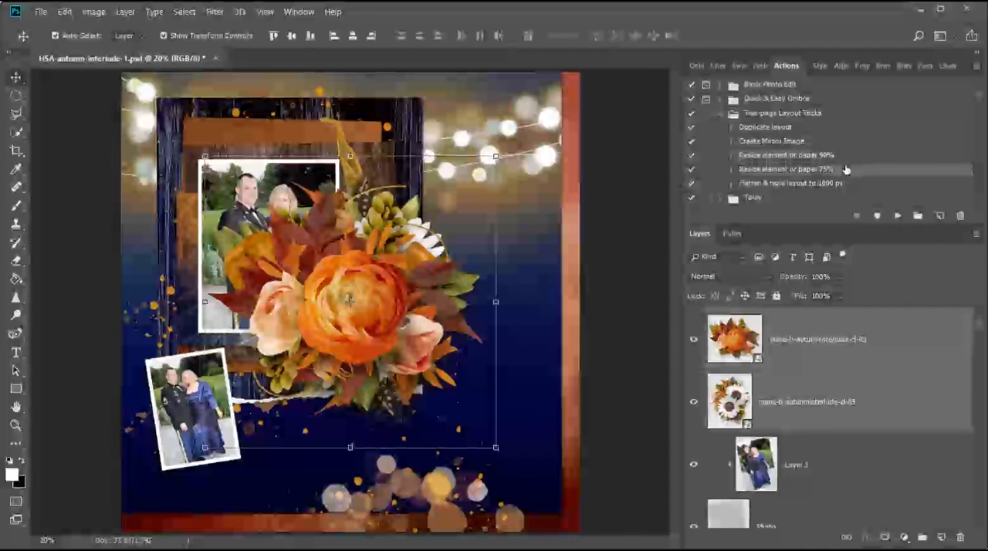
{"action": "left_click", "coordinate": [897, 217]}
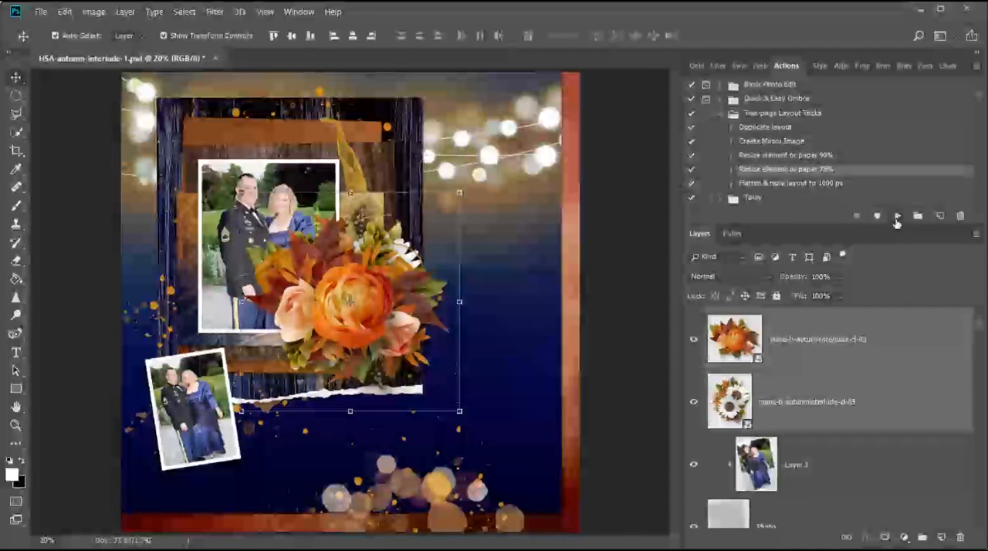
{"action": "left_click", "coordinate": [843, 343]}
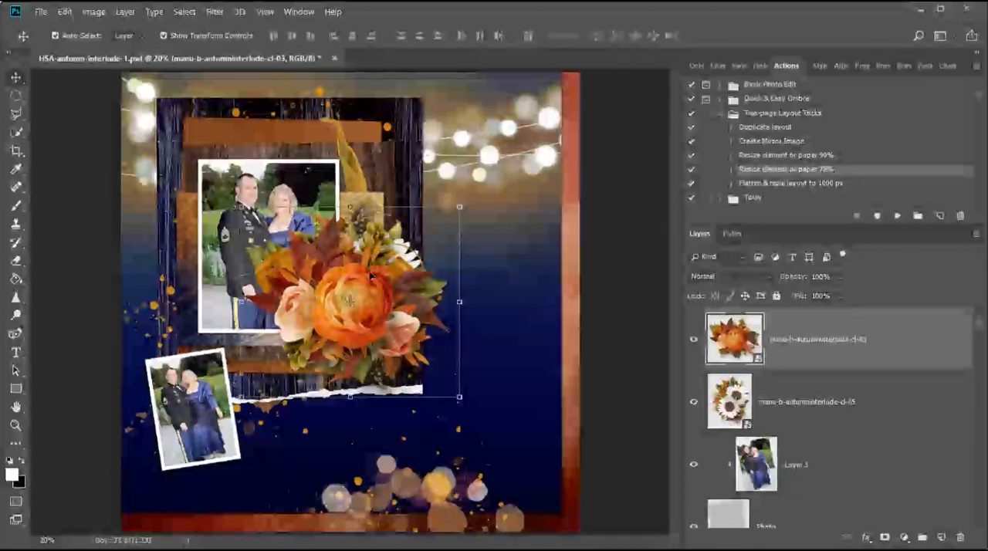
{"action": "left_click_drag", "start_coordinate": [371, 274], "coordinate": [429, 516]}
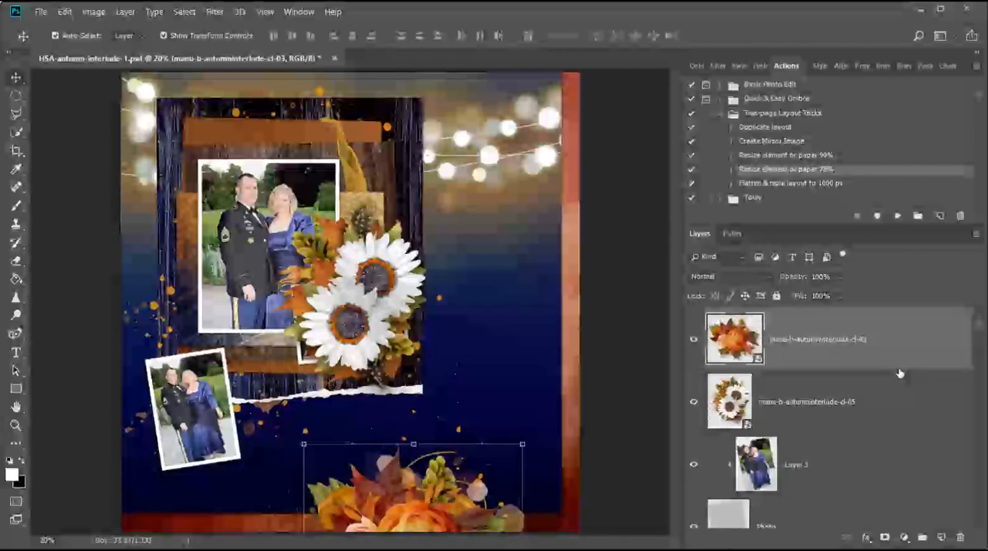
Duplicate the orange cluster, shrink the copy with the 75% and 90% actions, and place it atop the large photo, tilted about 12° counterclockwise.
{"action": "left_click_drag", "start_coordinate": [905, 362], "coordinate": [941, 536]}
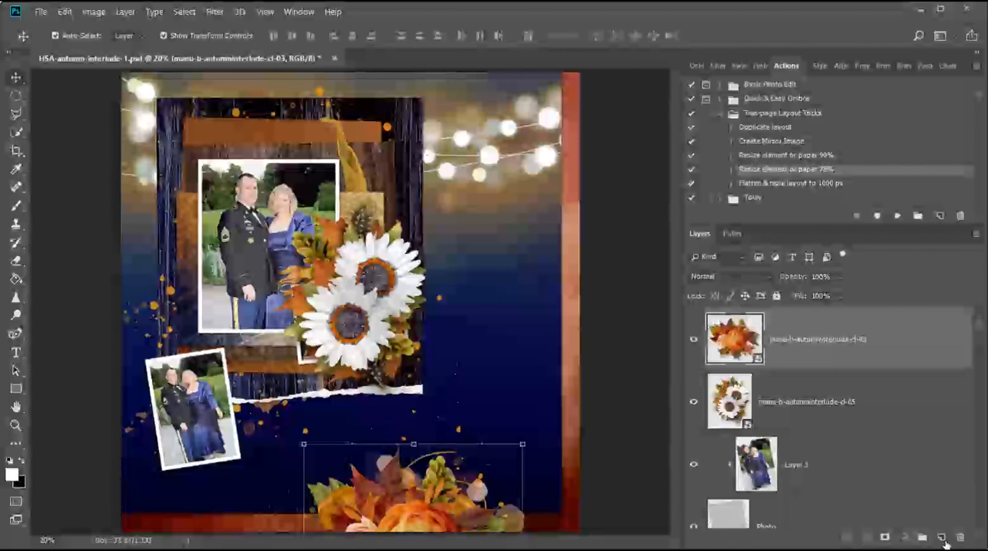
{"action": "left_click", "coordinate": [897, 216]}
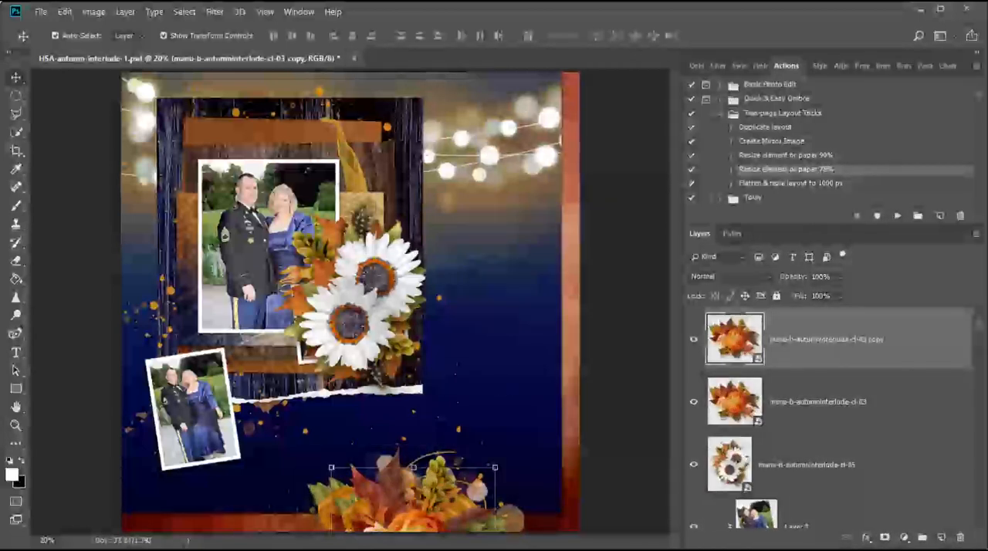
{"action": "key", "text": "ctrl+t"}
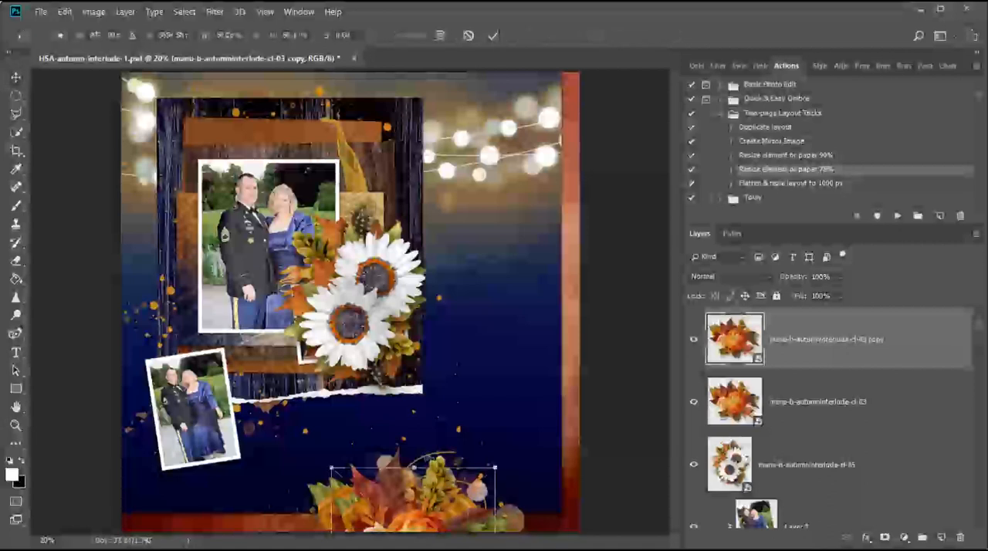
{"action": "left_click_drag", "start_coordinate": [425, 525], "coordinate": [274, 147]}
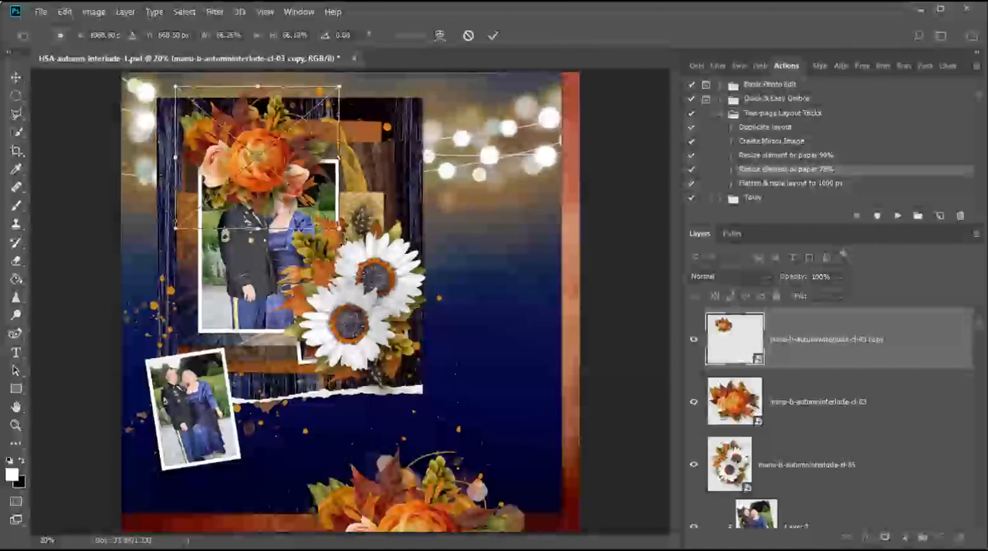
{"action": "left_click_drag", "start_coordinate": [380, 235], "coordinate": [393, 207]}
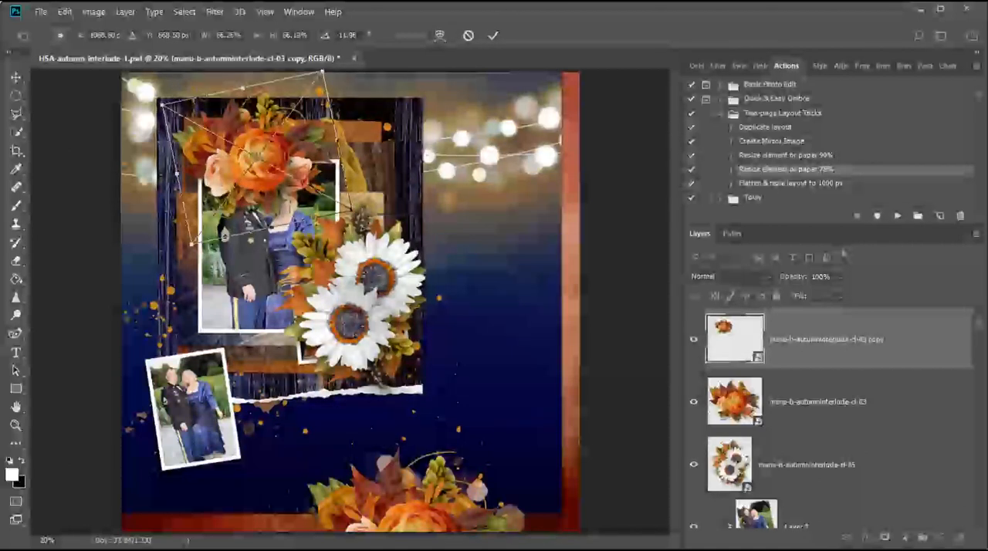
{"action": "left_click", "coordinate": [492, 34]}
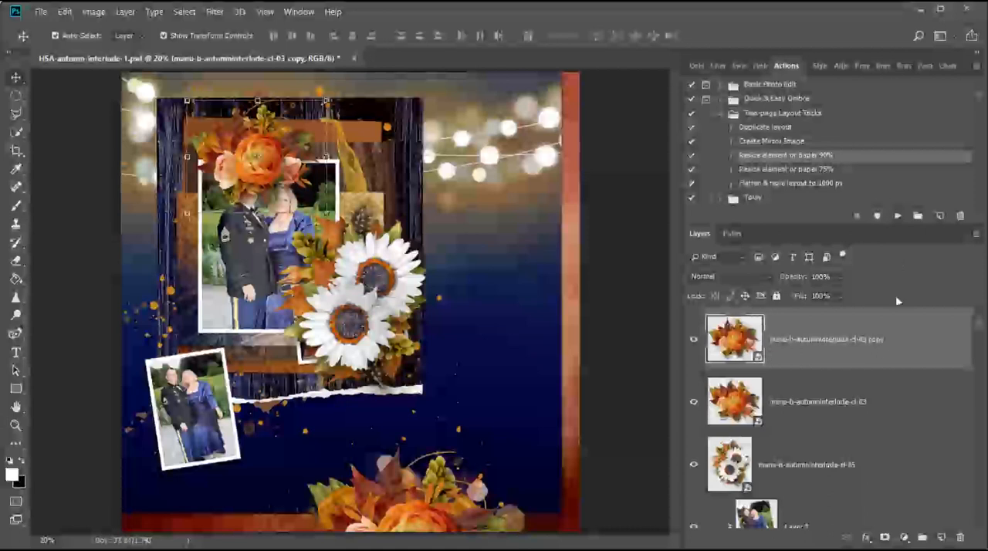
Rotate the white flower cluster about 37° clockwise, move it over the small lower photo's top edge, and shrink it with the 90% action.
{"action": "left_click", "coordinate": [842, 465]}
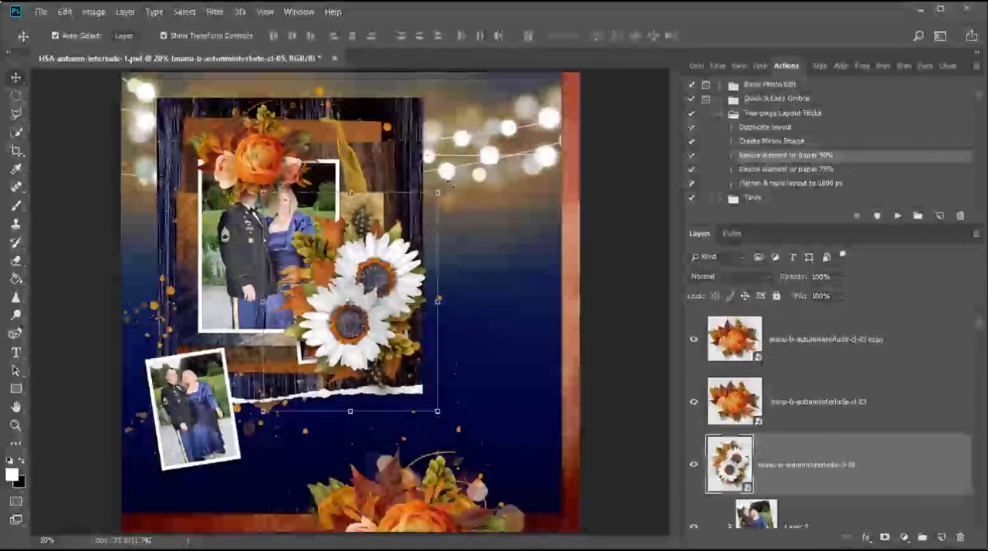
{"action": "left_click_drag", "start_coordinate": [462, 186], "coordinate": [472, 278]}
{"action": "left_click_drag", "start_coordinate": [383, 305], "coordinate": [204, 332]}
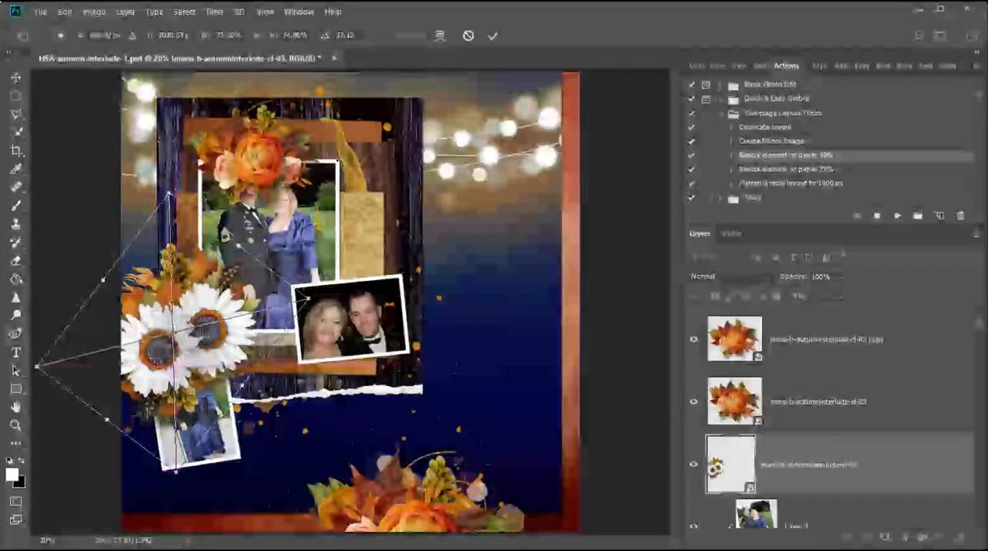
{"action": "left_click", "coordinate": [492, 35]}
{"action": "left_click", "coordinate": [893, 215]}
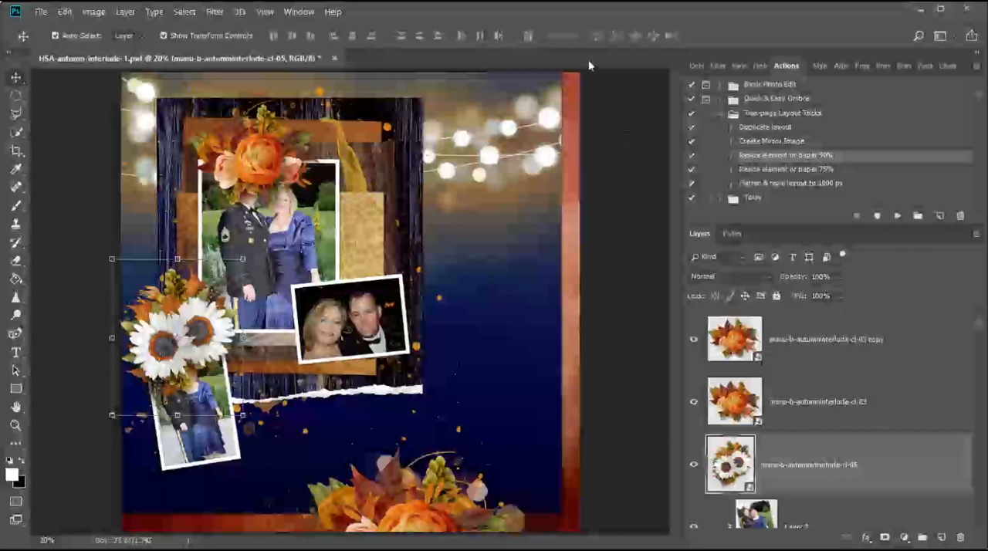
Duplicate the whole layout into a second document with the Duplicate layout action.
{"action": "left_click", "coordinate": [768, 128]}
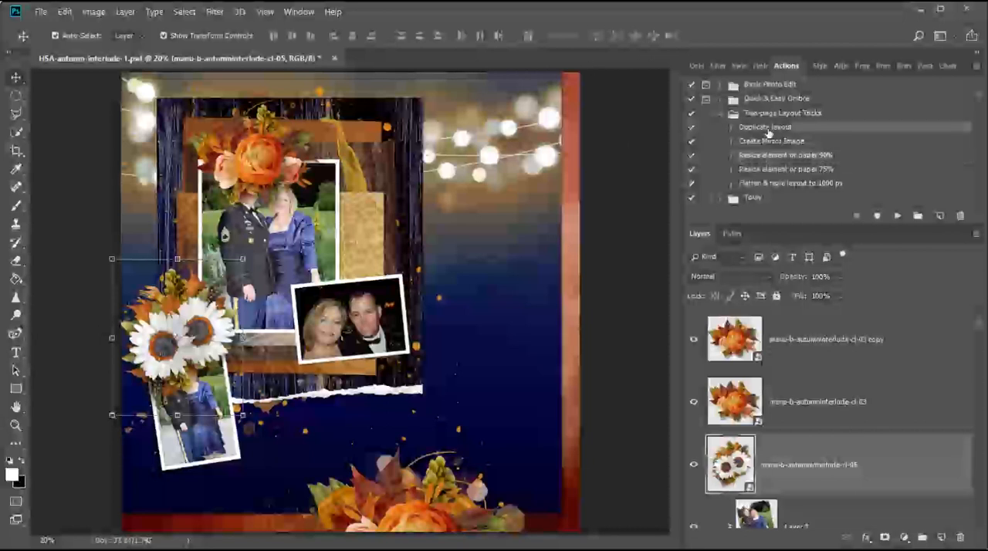
{"action": "left_click", "coordinate": [897, 216]}
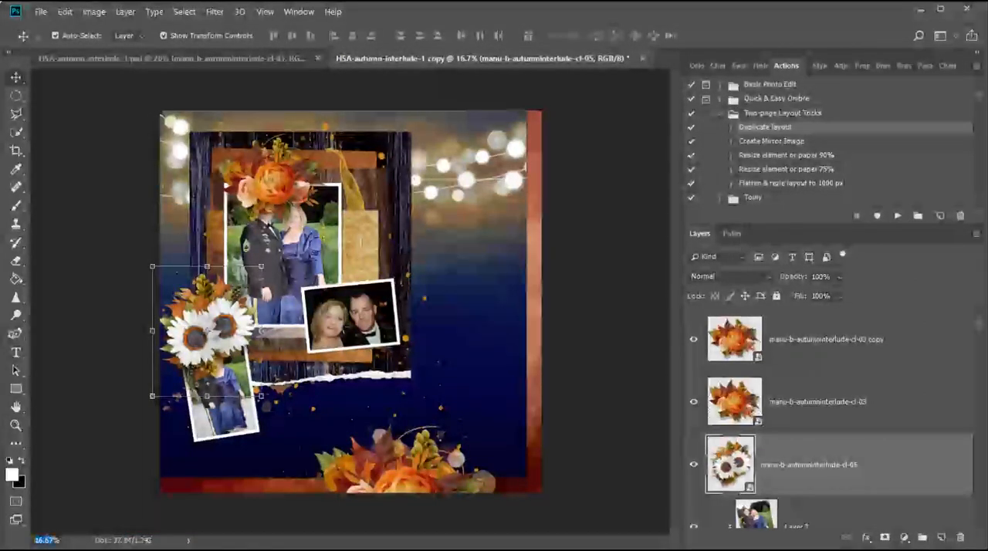
{"action": "type", "text": "20%"}
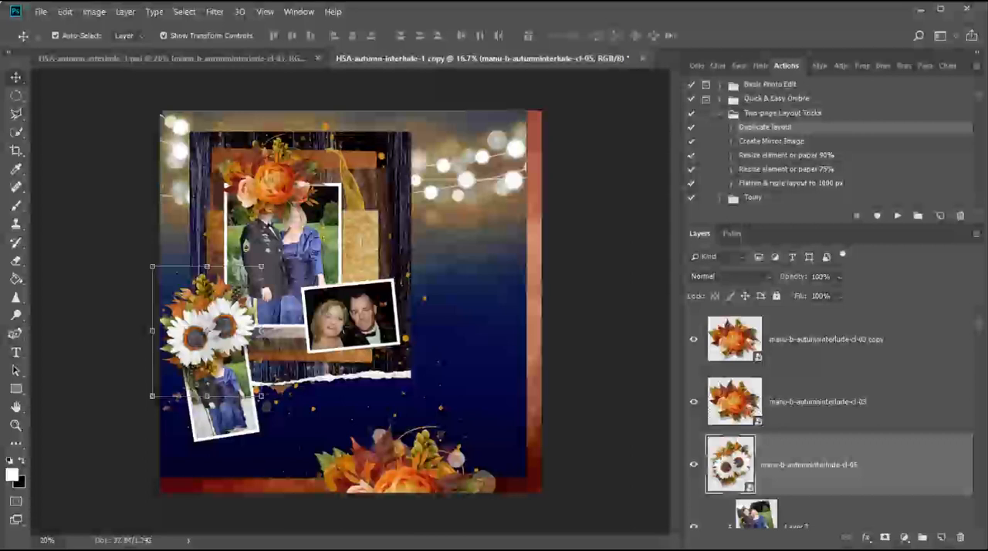
{"action": "key", "text": "Return"}
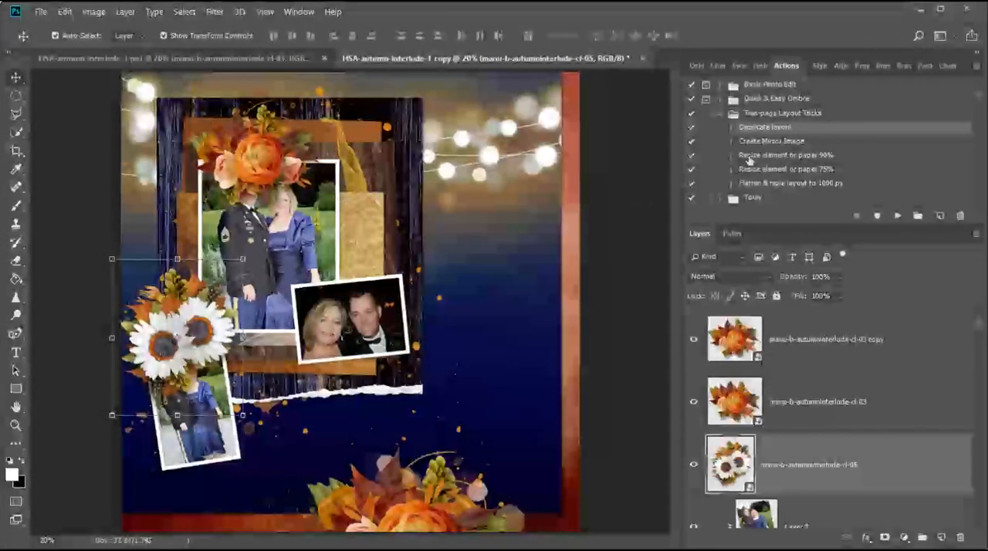
Mirror the copied layout with the Create Mirror Image action and delete its three flower cluster layers.
{"action": "left_click", "coordinate": [771, 143]}
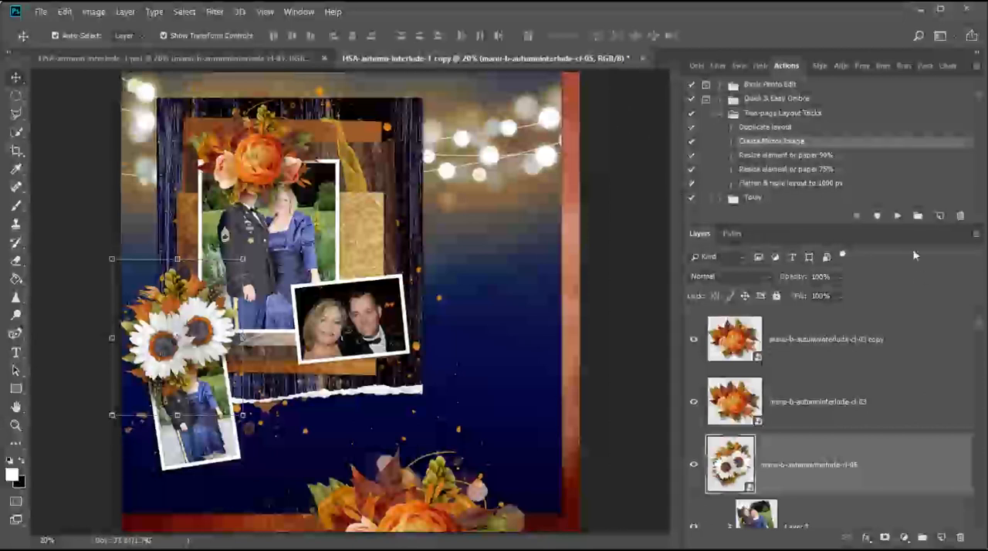
{"action": "left_click", "coordinate": [899, 217]}
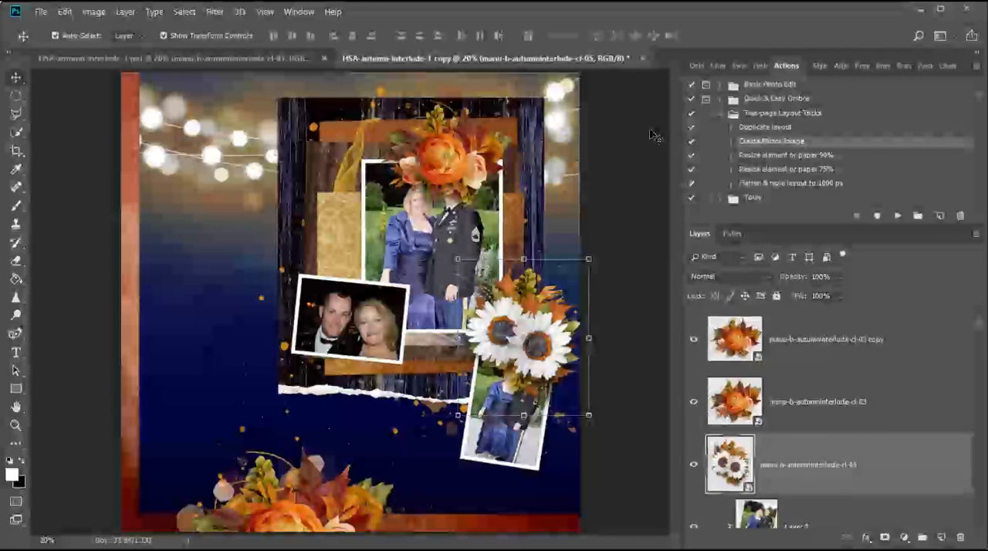
{"action": "left_click", "coordinate": [846, 348], "text": "shift"}
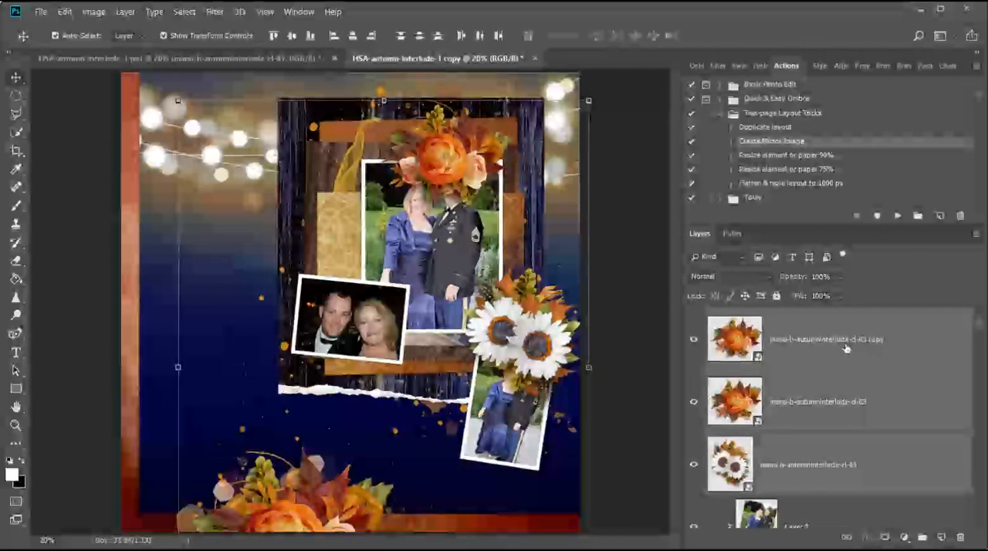
{"action": "key", "text": "Delete"}
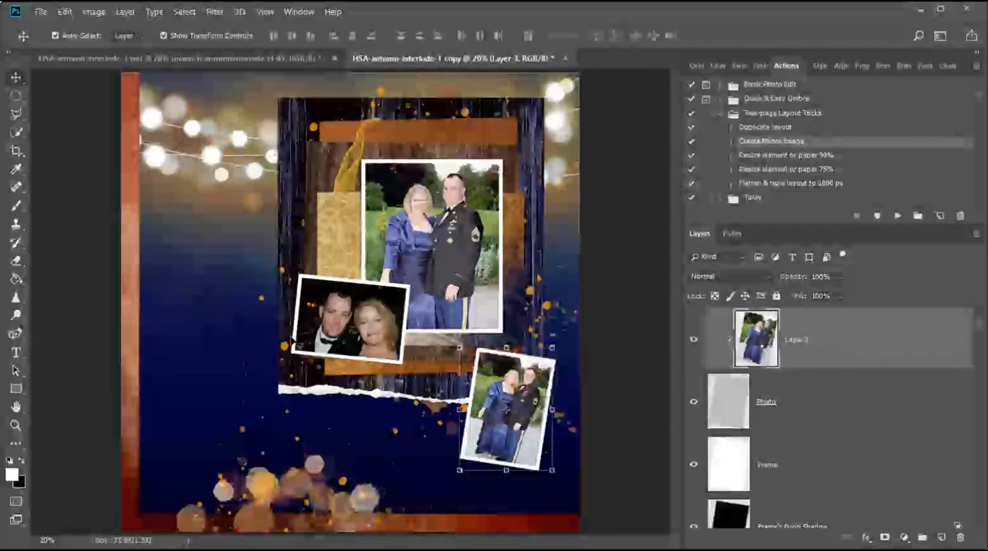
Place fresh copies of the cl-05 white and cl-03 orange flower clusters from the kit folder into the mirrored layout.
{"action": "key", "text": "alt+Tab"}
{"action": "left_click", "coordinate": [270, 309]}
{"action": "left_click", "coordinate": [176, 240]}
{"action": "left_click", "coordinate": [161, 338], "text": "ctrl"}
{"action": "left_click_drag", "start_coordinate": [160, 338], "coordinate": [458, 349]}
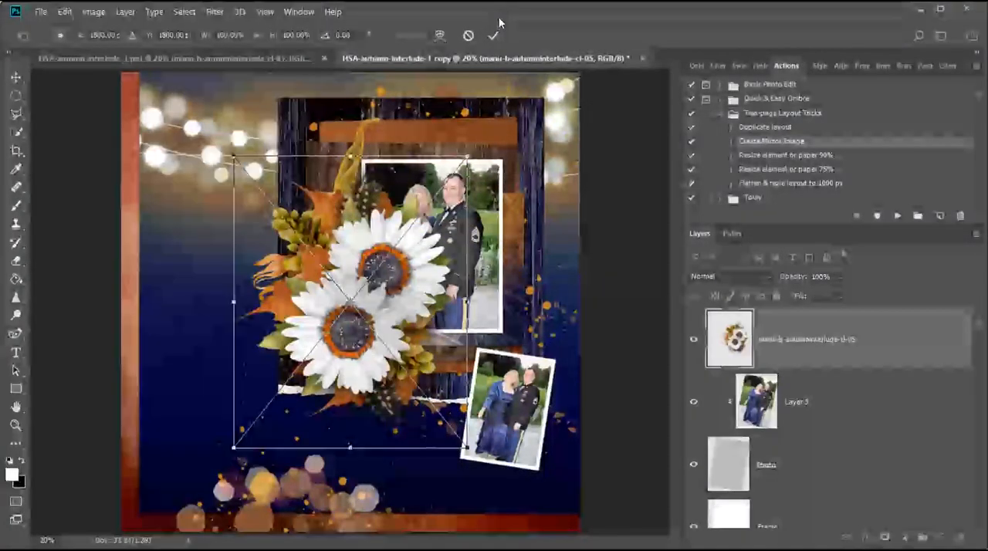
{"action": "left_click", "coordinate": [494, 35]}
{"action": "left_click", "coordinate": [495, 36]}
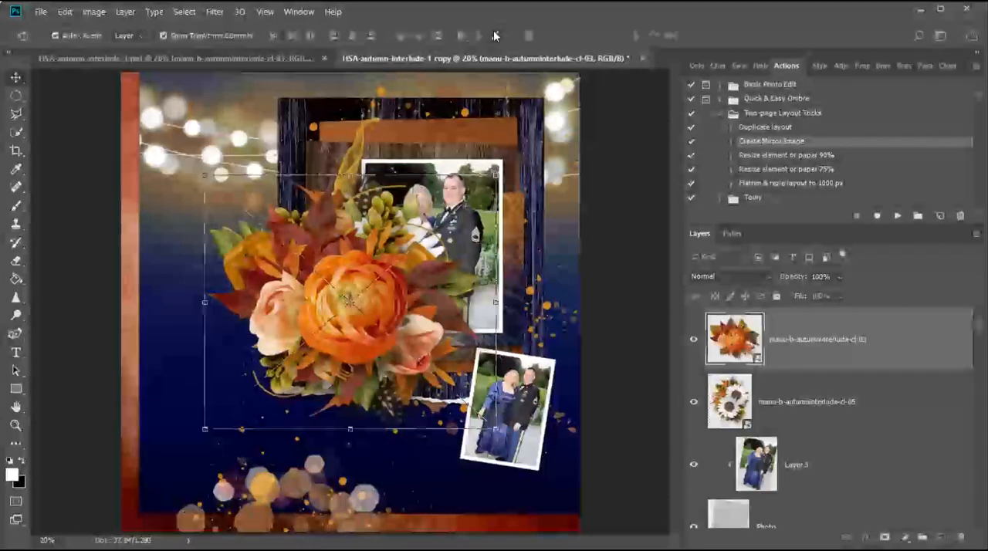
Move the white cluster to the mirrored page's bottom edge over the bokeh circles, rotate it about 47° clockwise, and shrink it with the 75% action.
{"action": "left_click", "coordinate": [788, 398]}
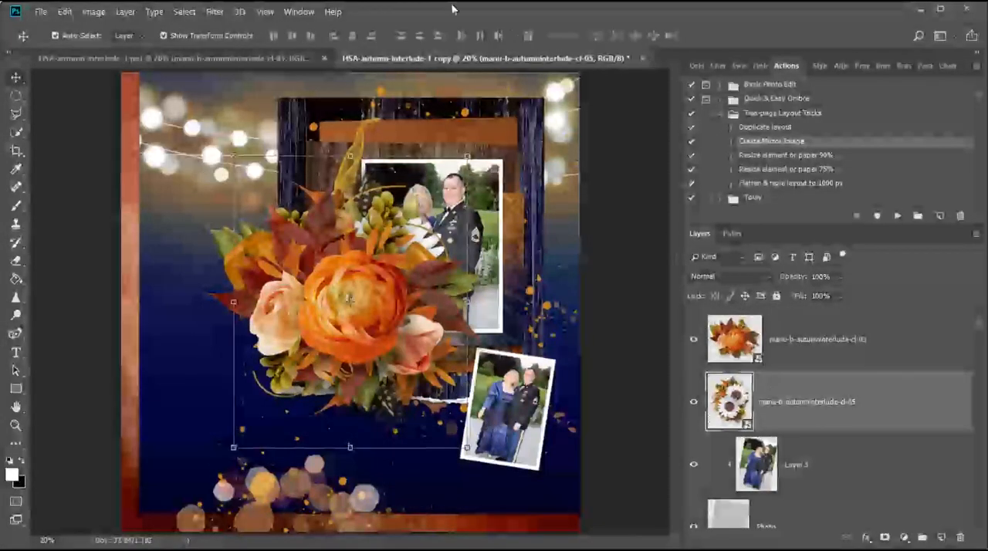
{"action": "left_click_drag", "start_coordinate": [447, 198], "coordinate": [360, 436]}
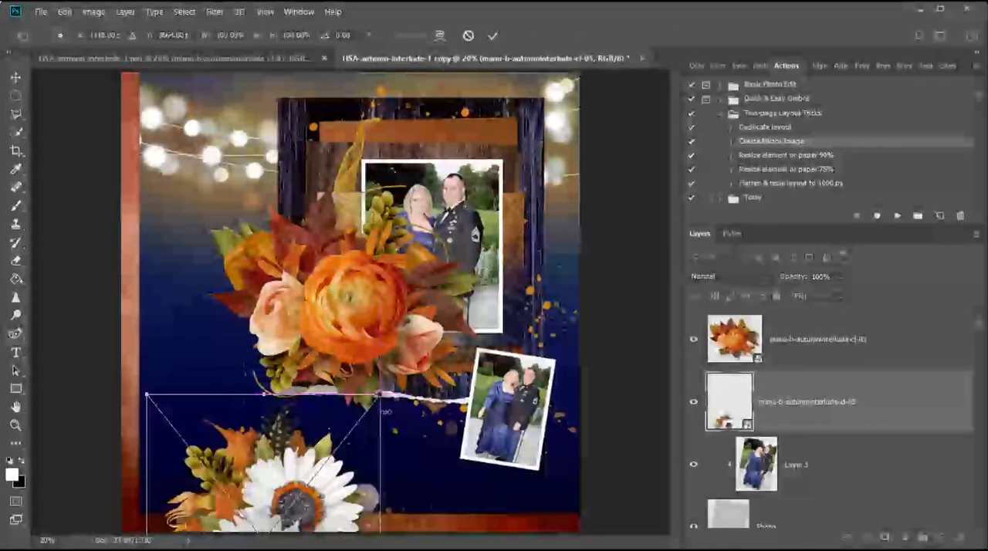
{"action": "left_click_drag", "start_coordinate": [398, 389], "coordinate": [446, 539]}
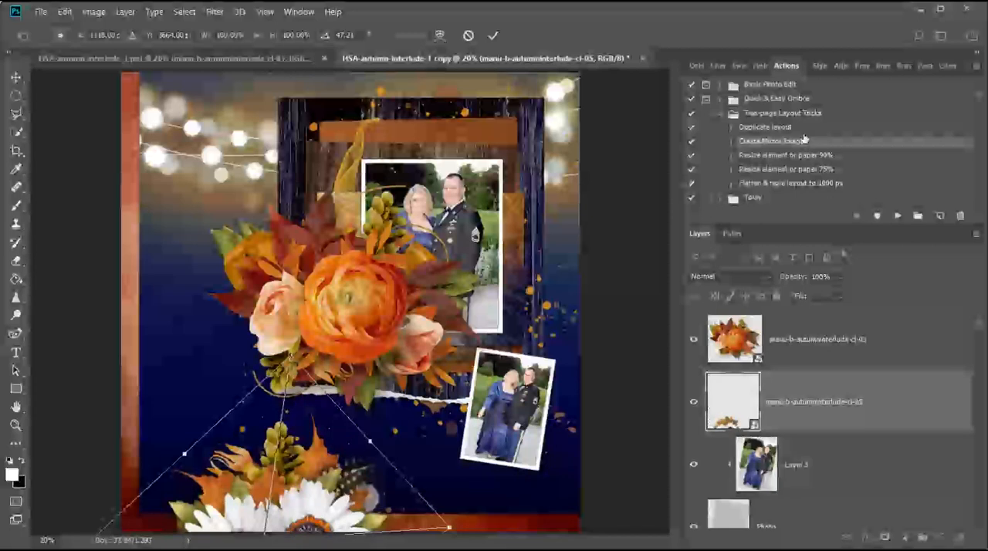
{"action": "left_click", "coordinate": [494, 35]}
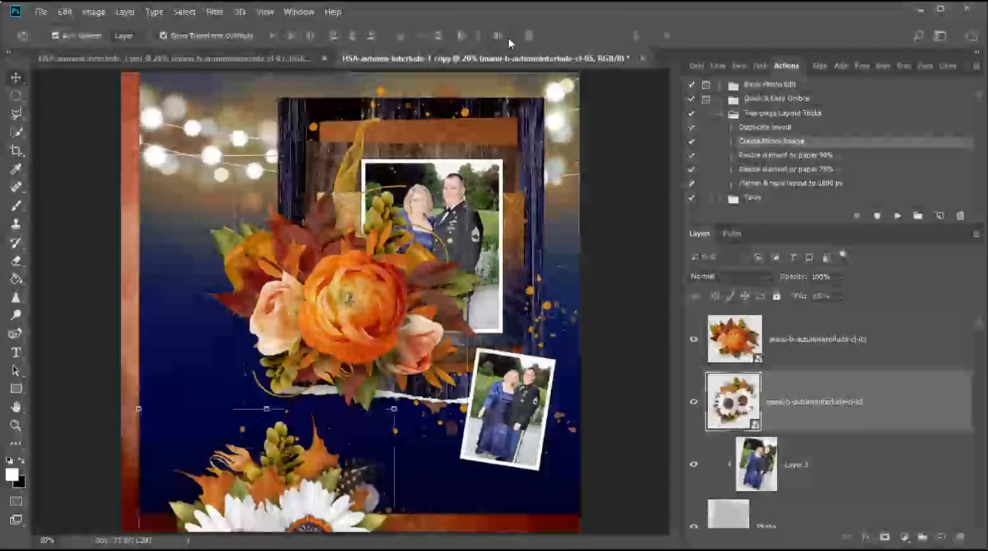
{"action": "left_click", "coordinate": [820, 176]}
{"action": "left_click", "coordinate": [897, 217]}
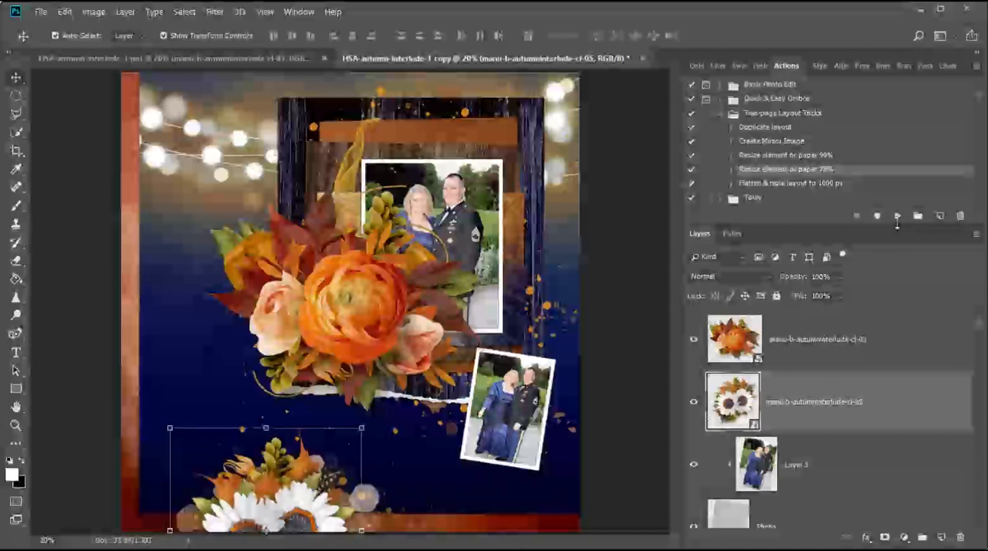
Shrink the orange cl-03 cluster with the 75% and 90% actions, placing it over the lower photo's top edge, rotated about 21° clockwise.
{"action": "left_click", "coordinate": [776, 349]}
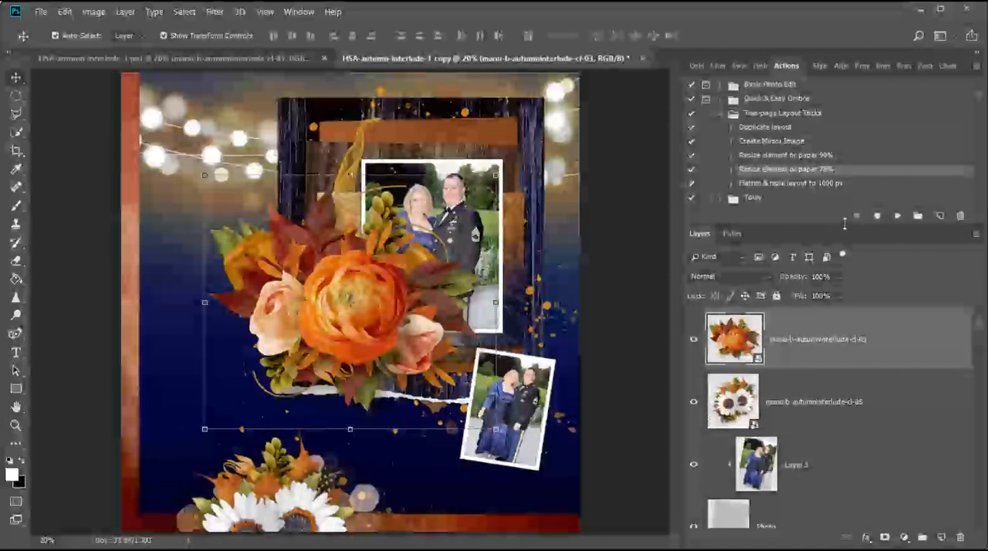
{"action": "left_click", "coordinate": [900, 217]}
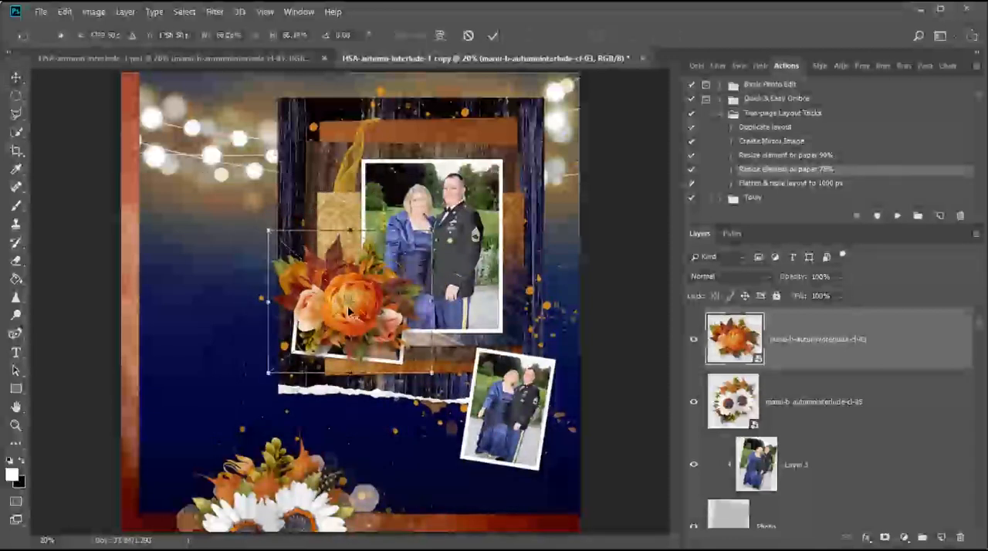
{"action": "left_click_drag", "start_coordinate": [367, 308], "coordinate": [528, 360]}
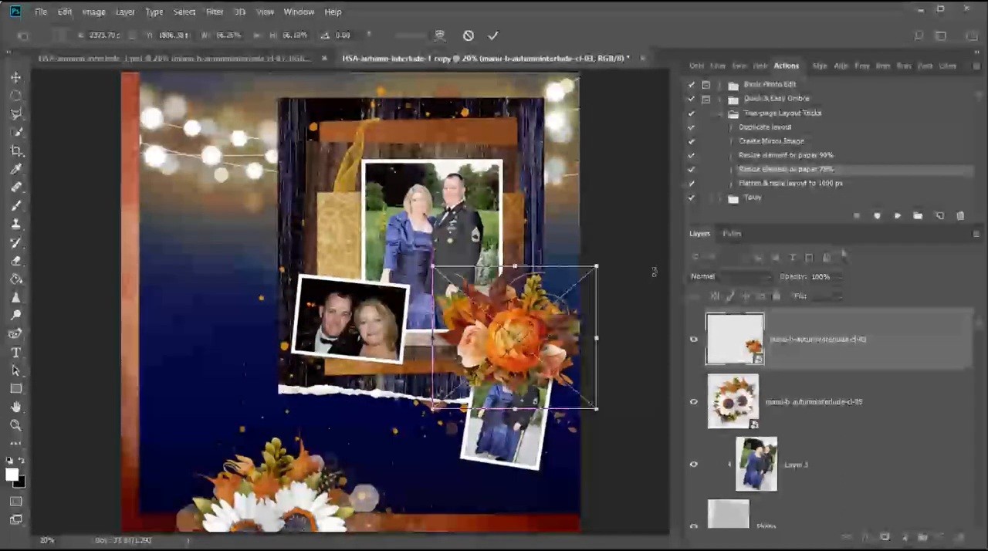
{"action": "left_click_drag", "start_coordinate": [636, 254], "coordinate": [655, 316]}
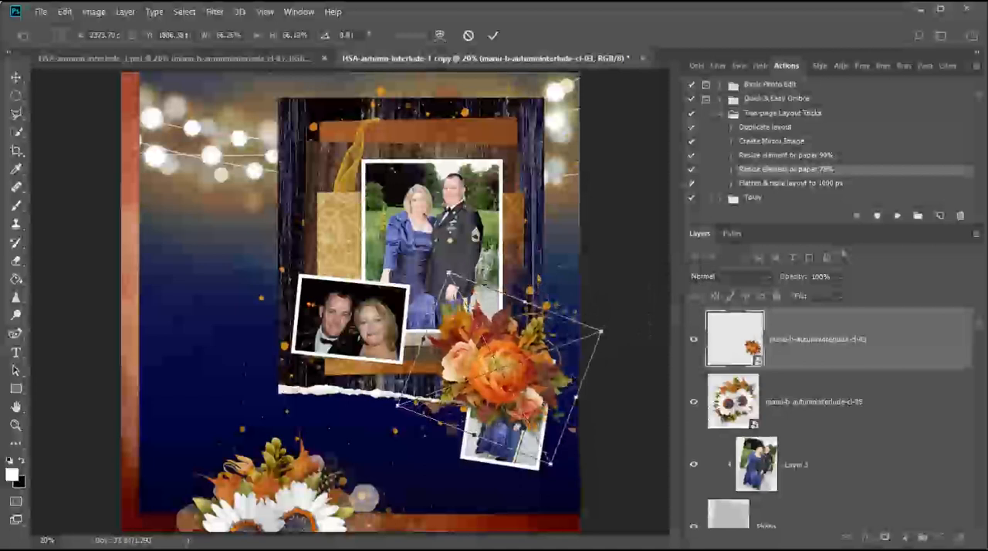
{"action": "left_click_drag", "start_coordinate": [492, 396], "coordinate": [530, 356]}
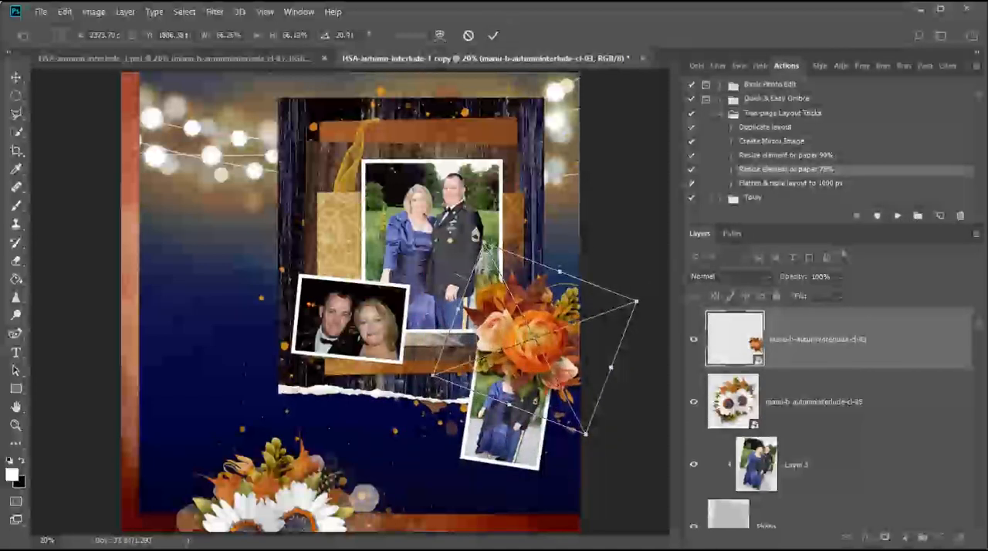
{"action": "left_click", "coordinate": [495, 35]}
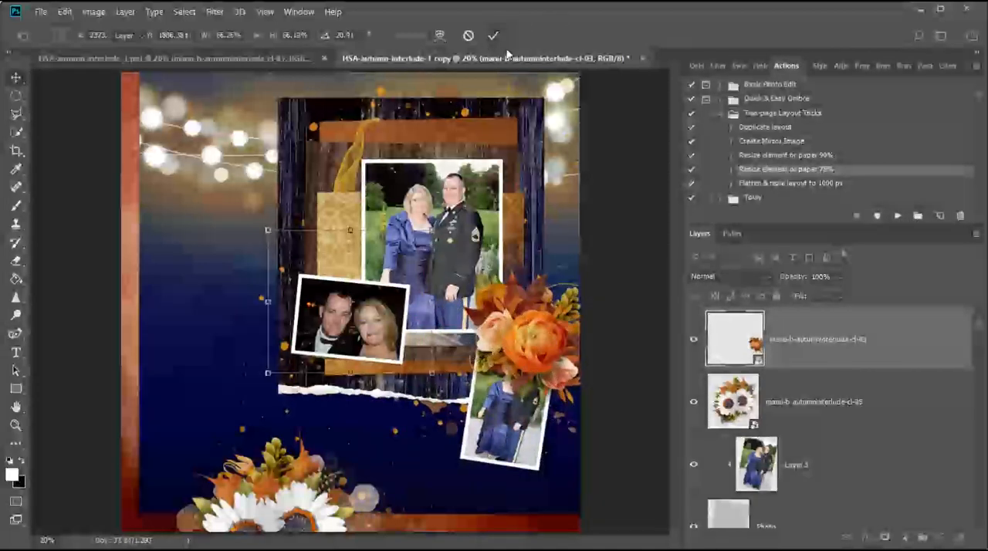
{"action": "left_click", "coordinate": [787, 156]}
{"action": "left_click", "coordinate": [899, 217]}
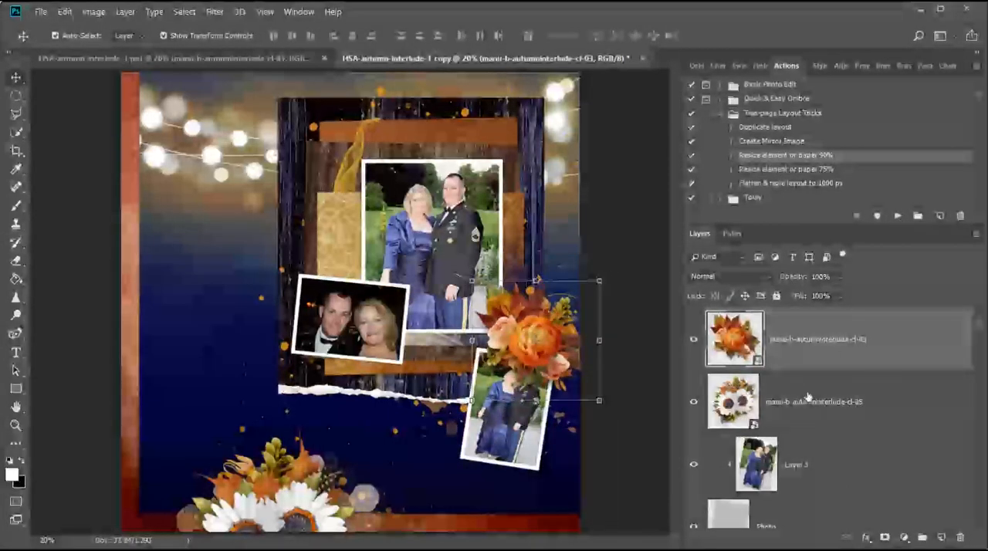
Duplicate the white cl-05 cluster layer and move the copy over the top of the large couple photo.
{"action": "left_click", "coordinate": [765, 412]}
{"action": "left_click_drag", "start_coordinate": [955, 407], "coordinate": [942, 537]}
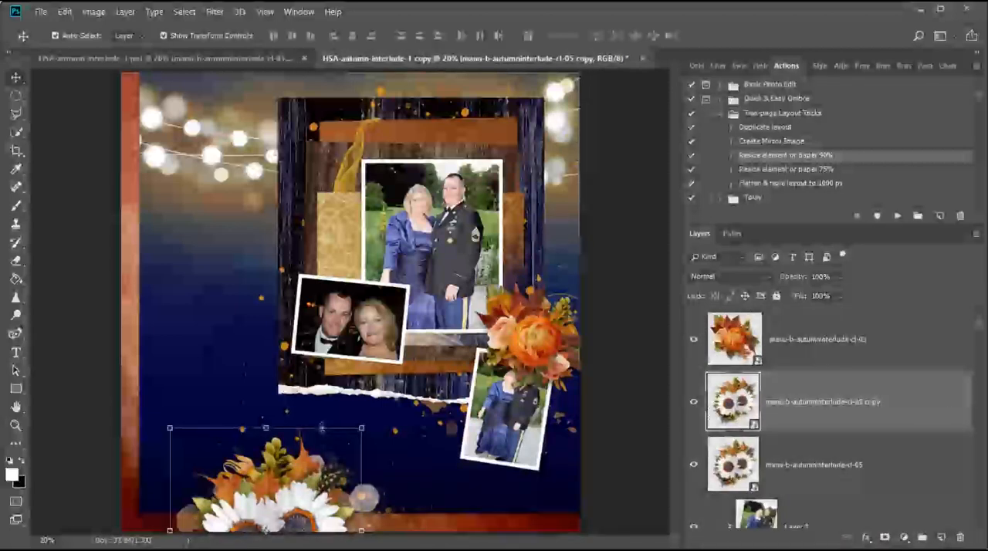
{"action": "key", "text": "ctrl+t"}
{"action": "left_click_drag", "start_coordinate": [292, 467], "coordinate": [451, 90]}
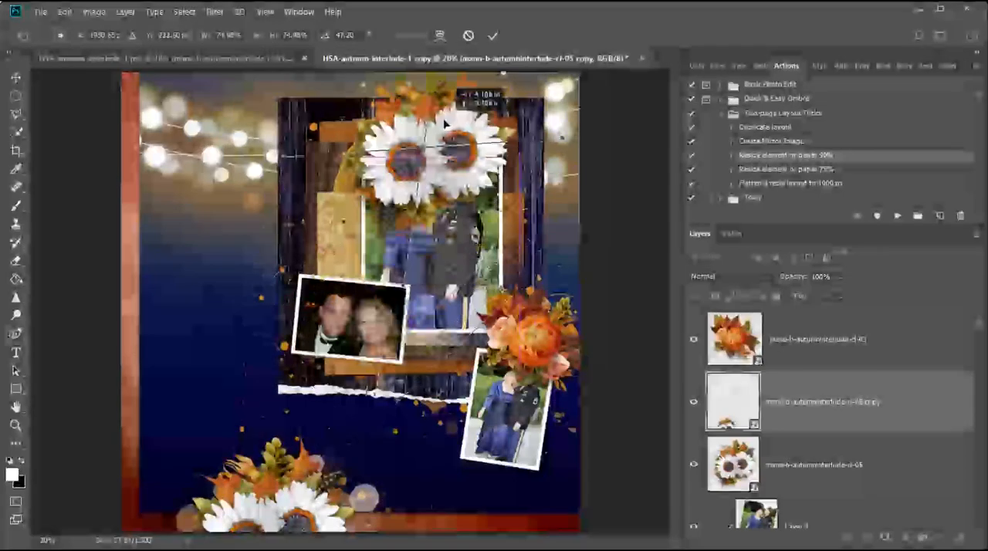
Rotate the white cluster copy to about 71°, shrink it with the 90% action, and shift it slightly toward the large photo's upper-right corner.
{"action": "left_click_drag", "start_coordinate": [580, 128], "coordinate": [607, 202]}
{"action": "left_click_drag", "start_coordinate": [458, 185], "coordinate": [461, 180]}
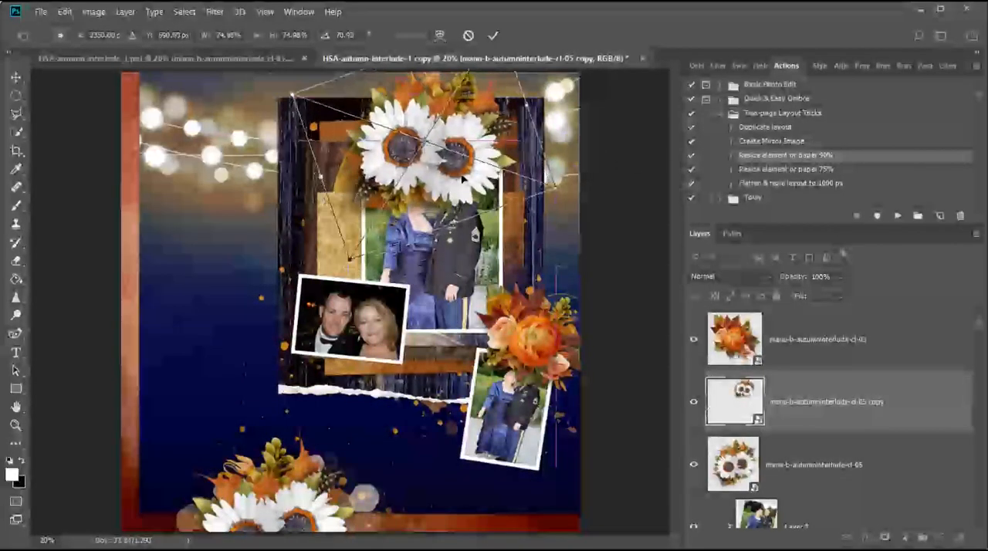
{"action": "left_click", "coordinate": [494, 34]}
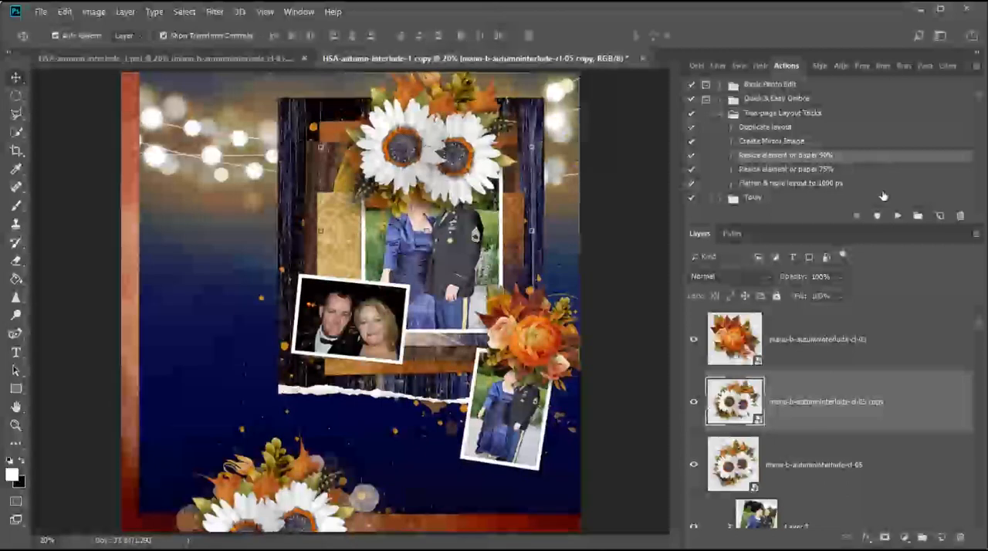
{"action": "left_click", "coordinate": [897, 219]}
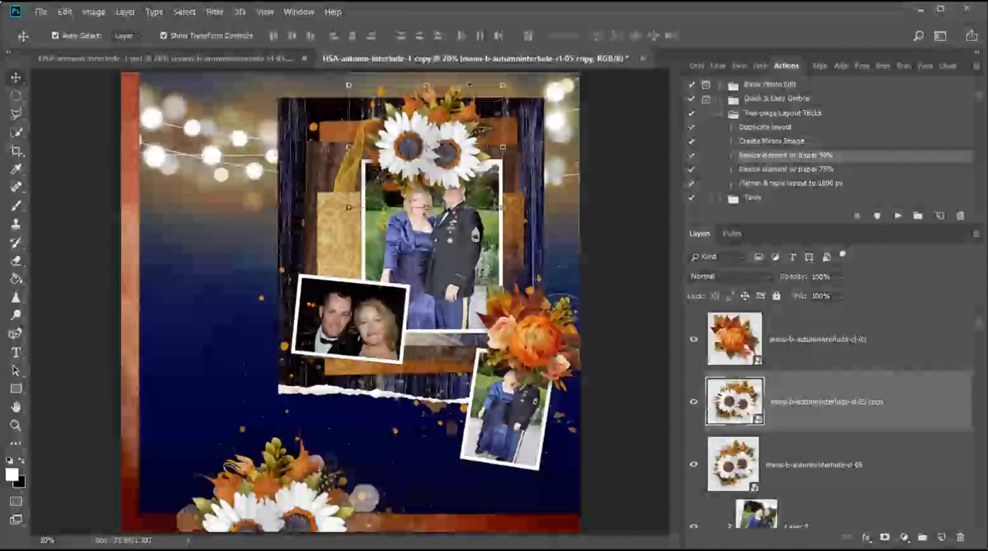
{"action": "left_click_drag", "start_coordinate": [458, 122], "coordinate": [479, 115]}
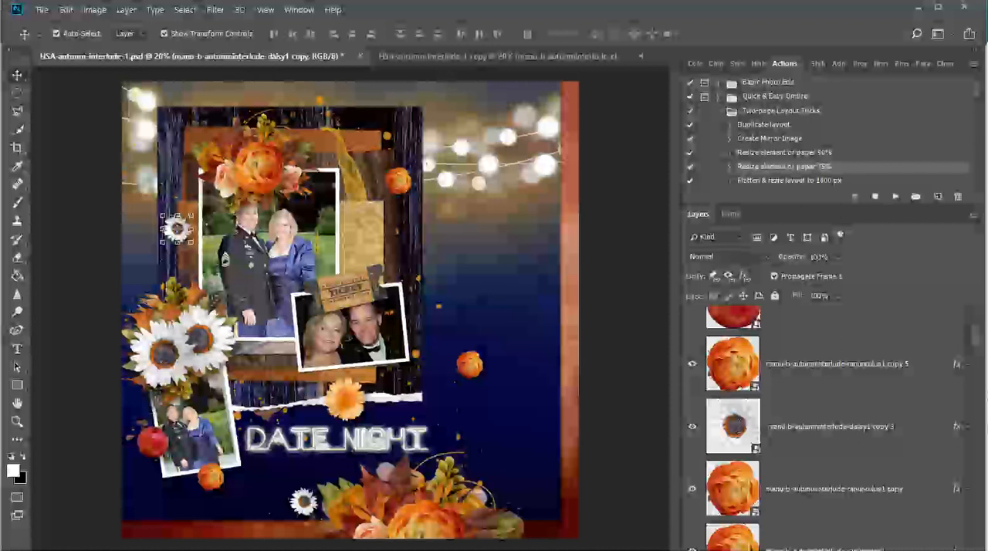
Flatten and resize both finished layouts with the 1000 px action, first the Date Night page and then the Making Memories copy.
{"action": "left_click", "coordinate": [788, 182]}
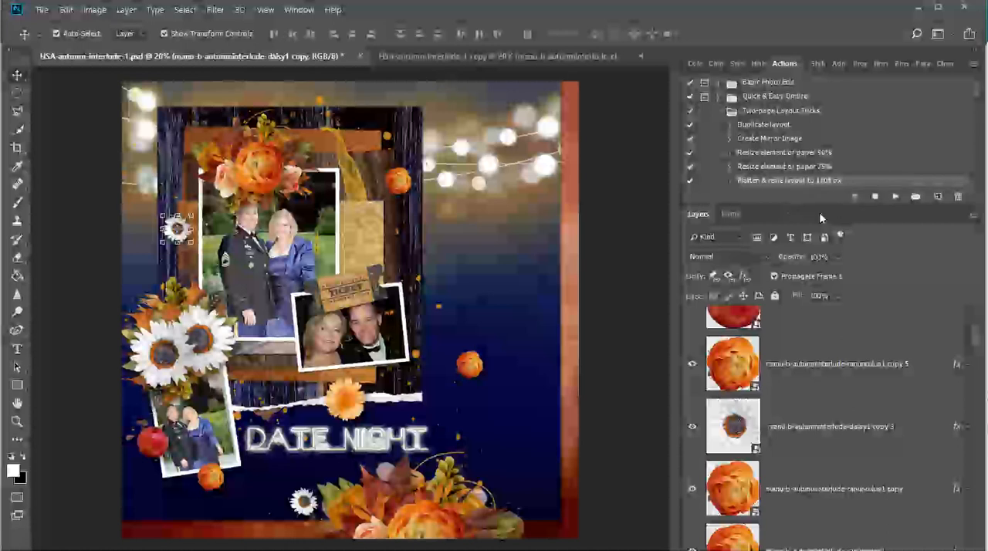
{"action": "left_click", "coordinate": [895, 198]}
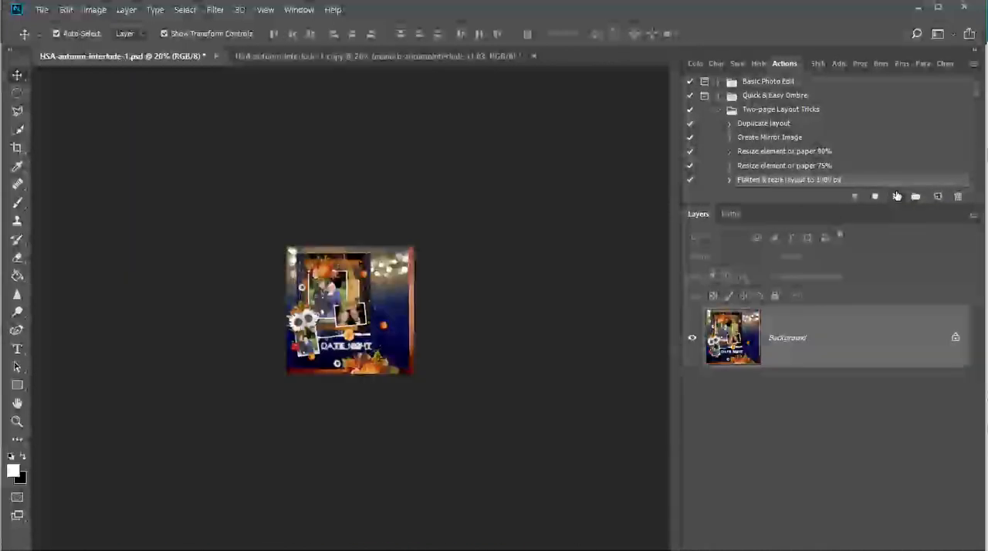
{"action": "left_click", "coordinate": [308, 54]}
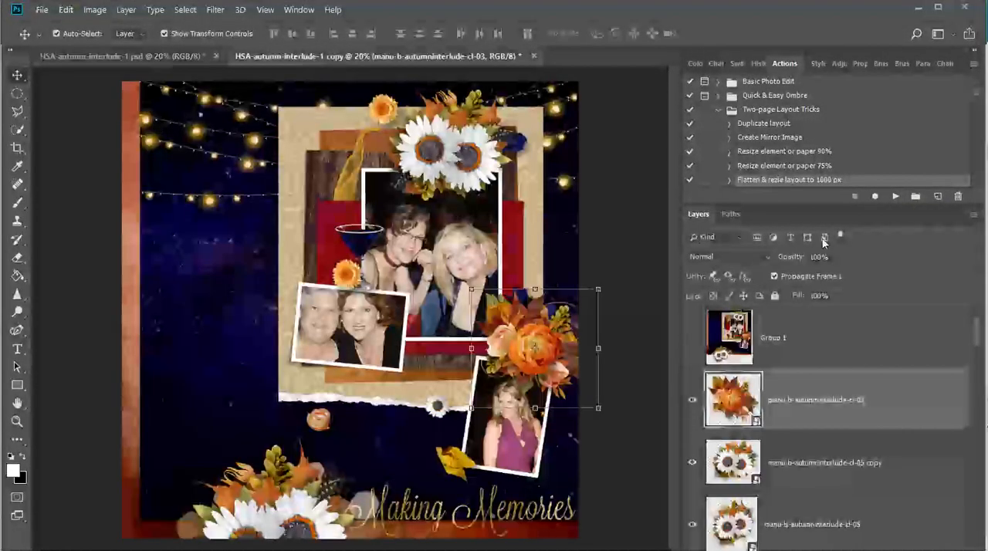
{"action": "left_click", "coordinate": [894, 197]}
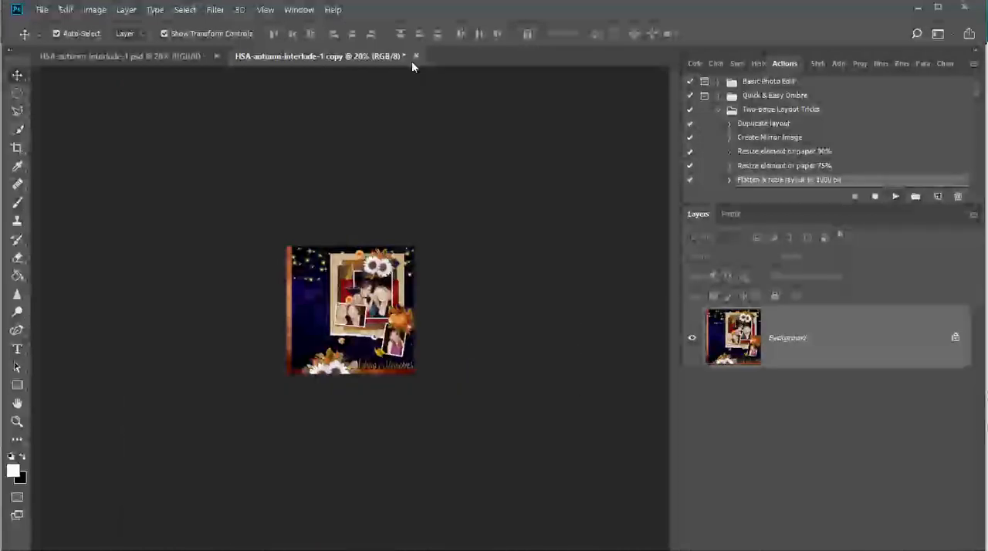
Extend the Date Night page's canvas to 2000 pixels wide, anchoring the existing page at the middle left.
{"action": "left_click", "coordinate": [121, 57]}
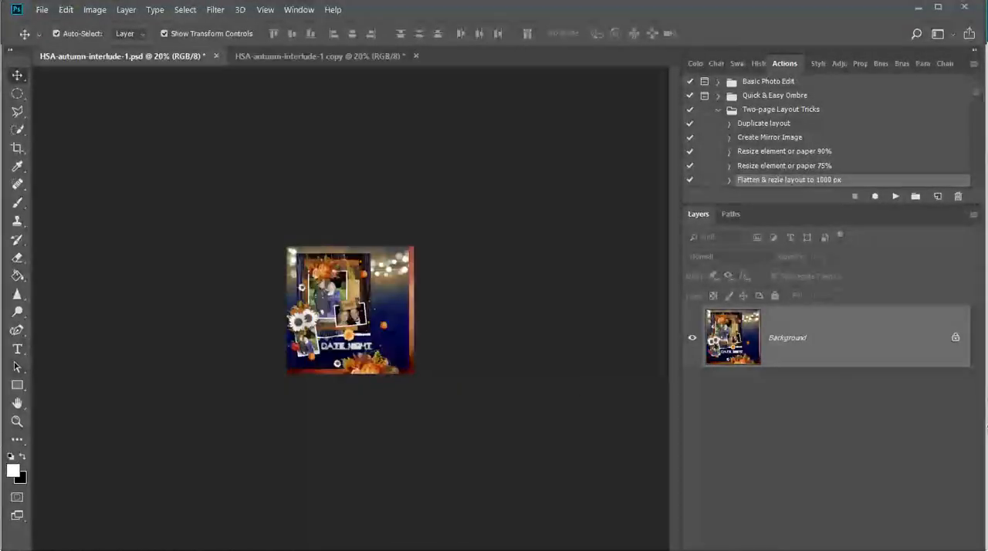
{"action": "left_click", "coordinate": [17, 420]}
{"action": "left_click", "coordinate": [310, 274]}
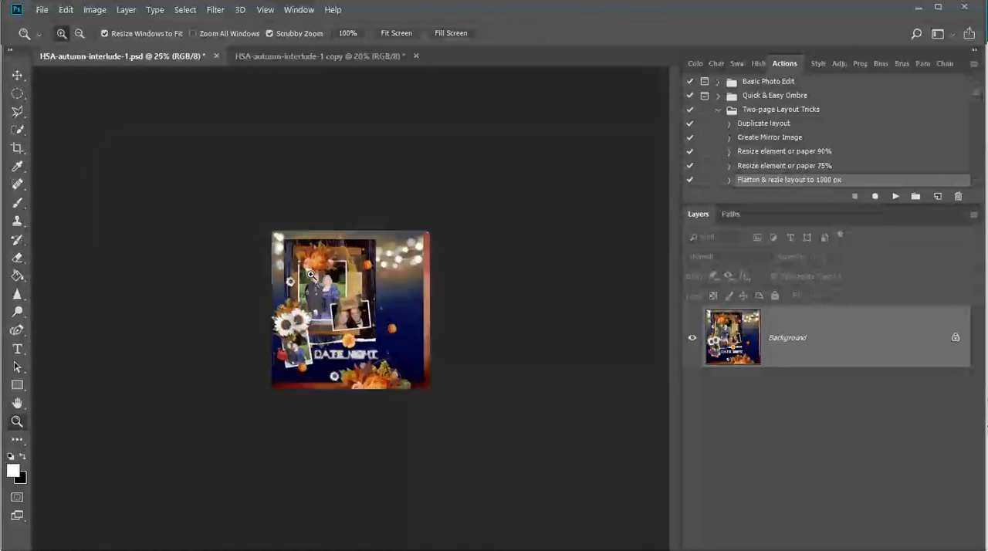
{"action": "left_click", "coordinate": [310, 274]}
{"action": "left_click", "coordinate": [310, 274]}
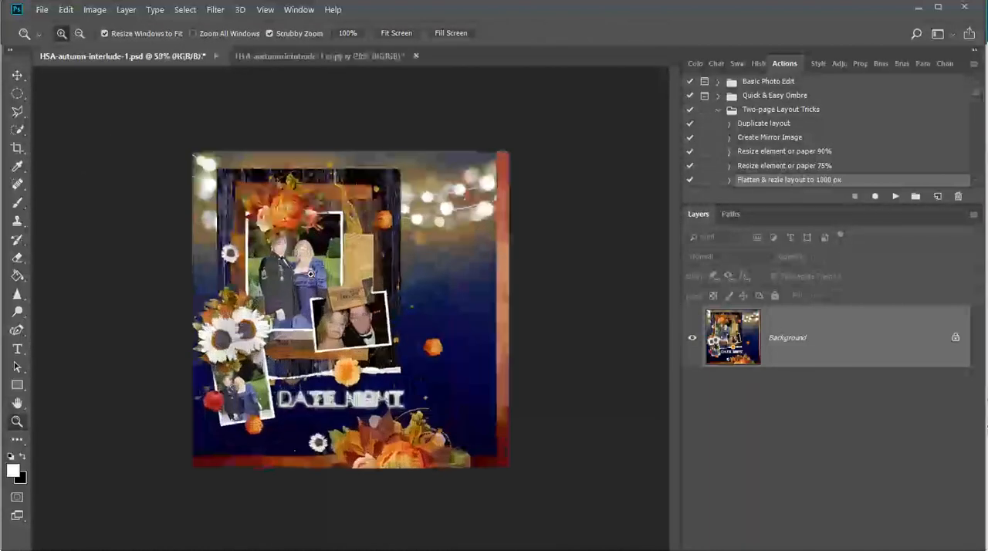
{"action": "left_click", "coordinate": [95, 10]}
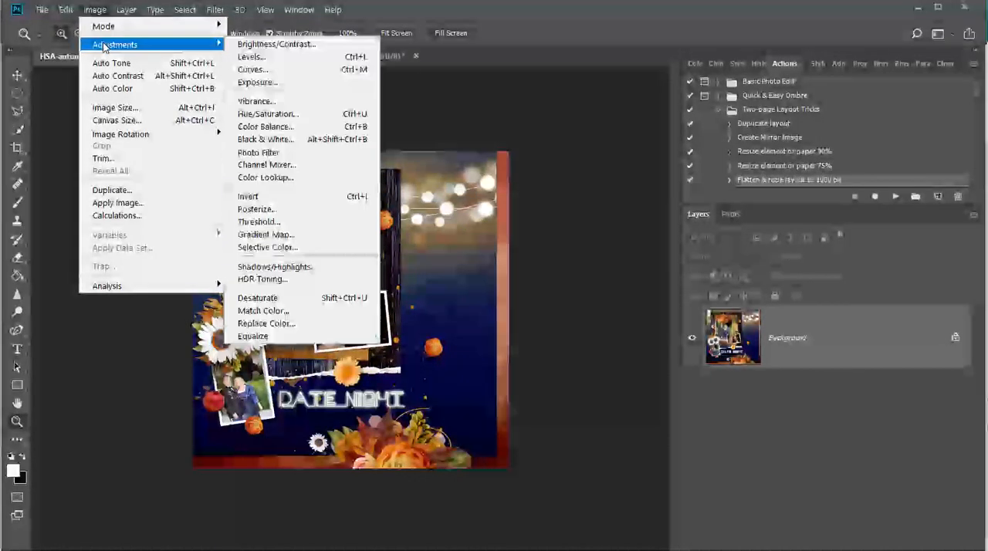
{"action": "left_click", "coordinate": [124, 120]}
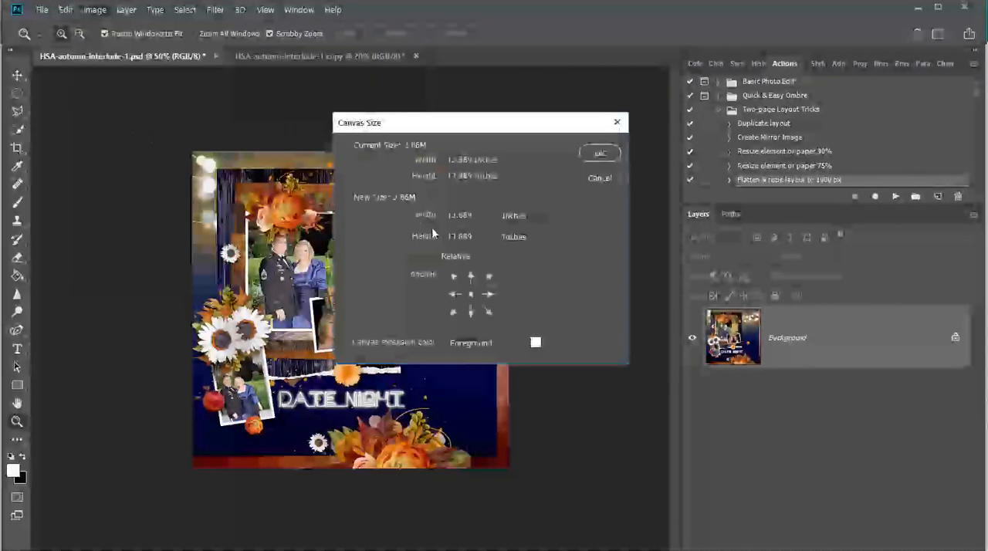
{"action": "left_click", "coordinate": [454, 295]}
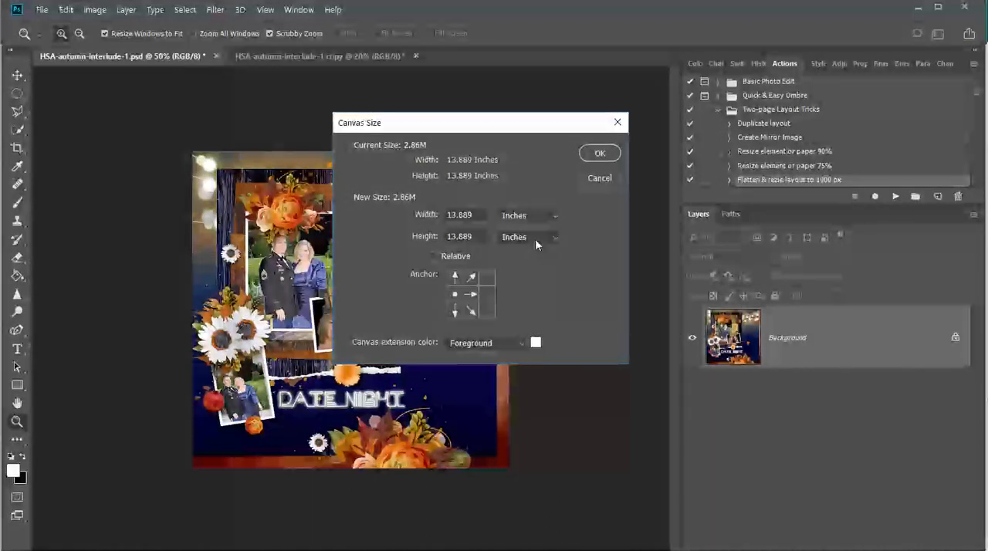
{"action": "left_click", "coordinate": [537, 218]}
{"action": "left_click", "coordinate": [509, 242]}
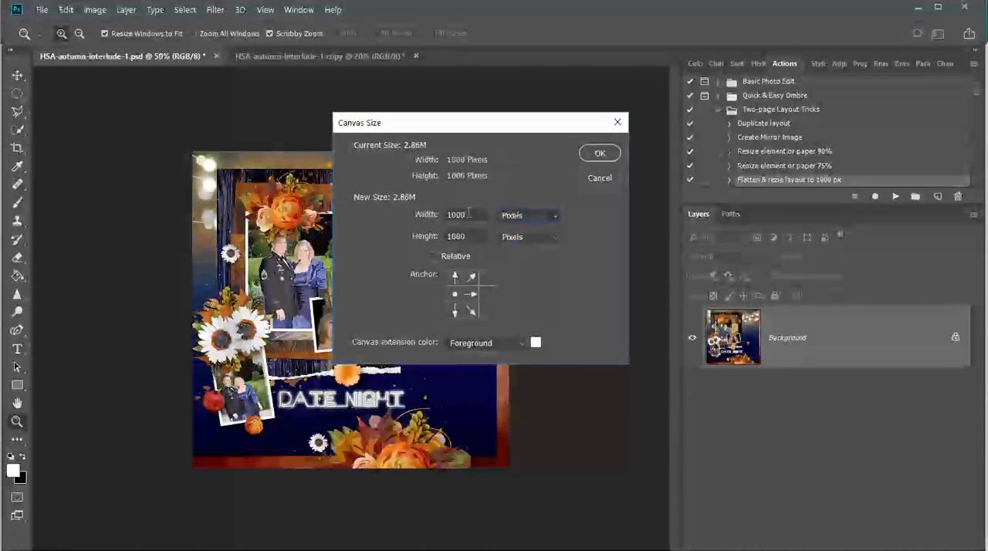
{"action": "type", "text": "2000"}
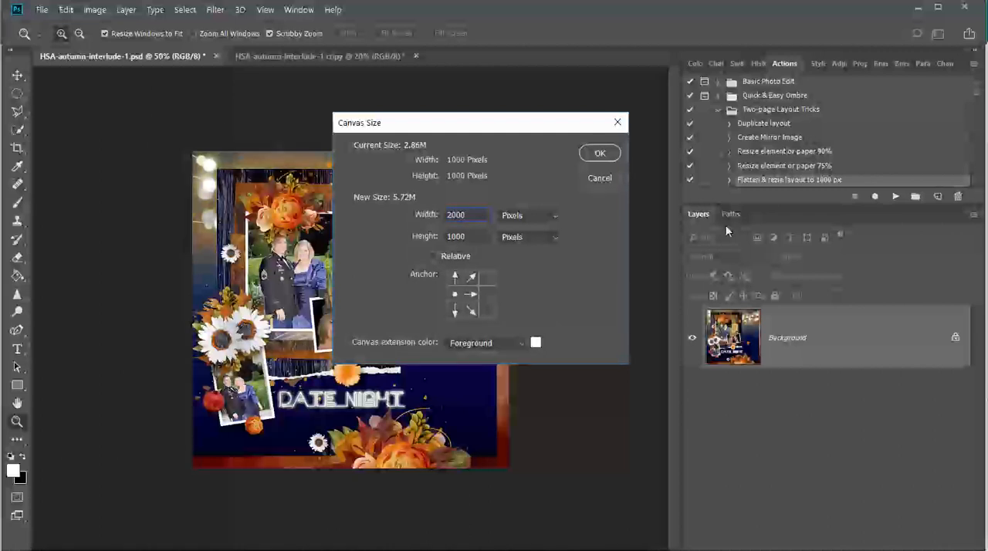
{"action": "left_click", "coordinate": [607, 152]}
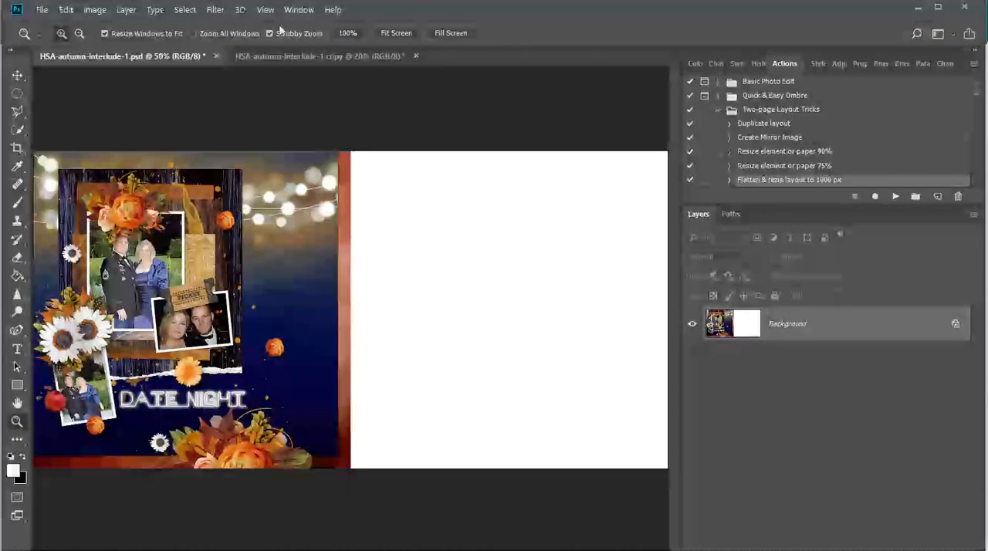
Copy the flattened Making Memories page into the widened document and align it flush with the canvas's right edge.
{"action": "left_click_drag", "start_coordinate": [309, 55], "coordinate": [260, 363]}
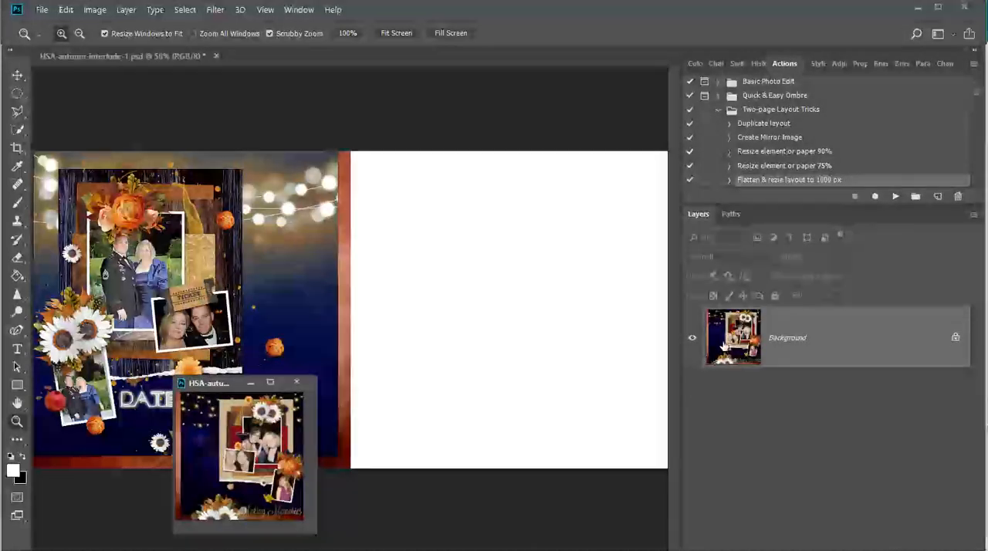
{"action": "left_click_drag", "start_coordinate": [733, 337], "coordinate": [523, 315]}
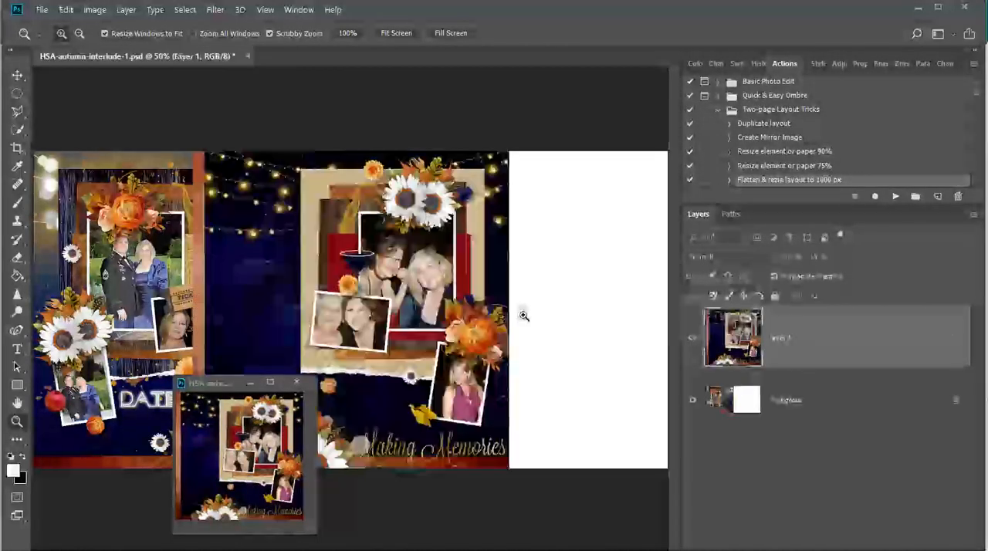
{"action": "left_click", "coordinate": [799, 403], "text": "shift"}
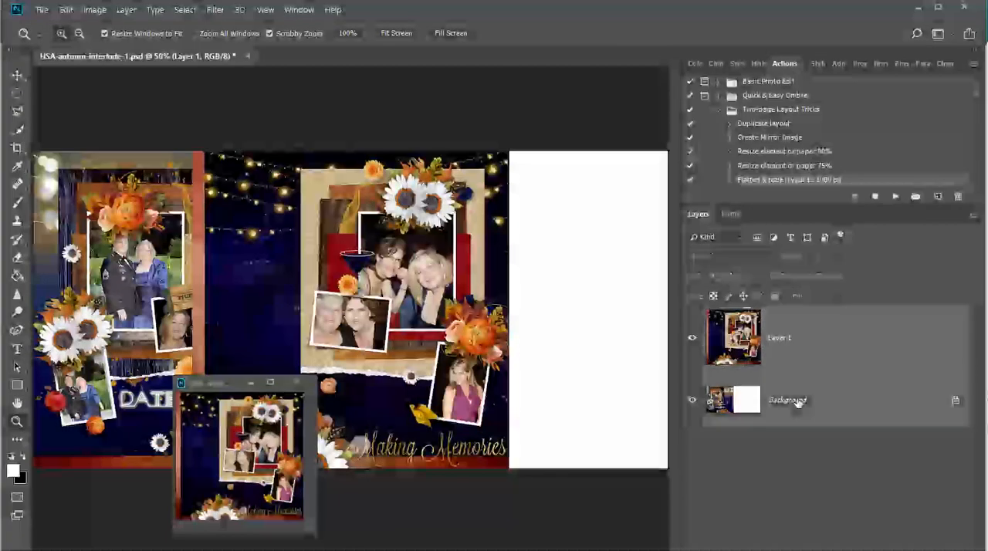
{"action": "left_click", "coordinate": [17, 75]}
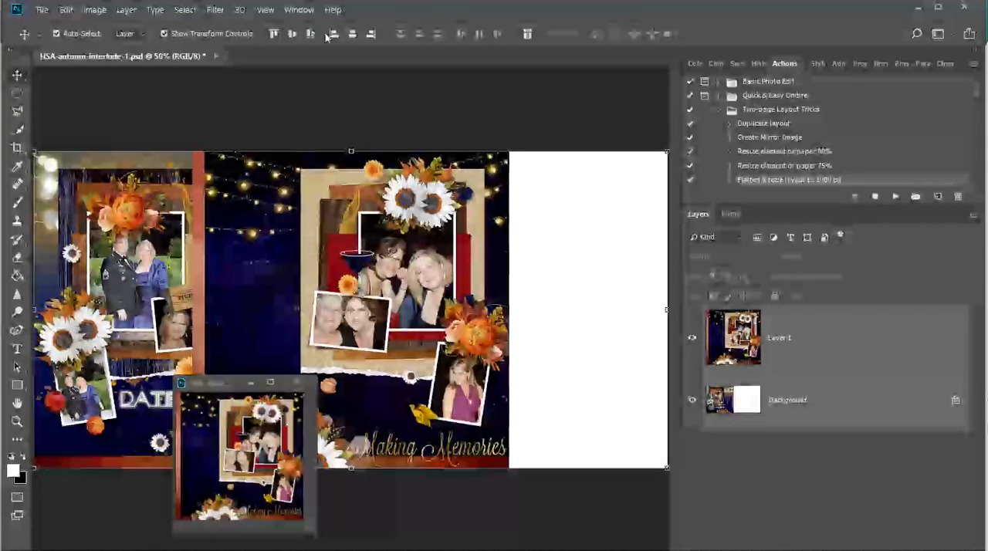
{"action": "left_click", "coordinate": [371, 33]}
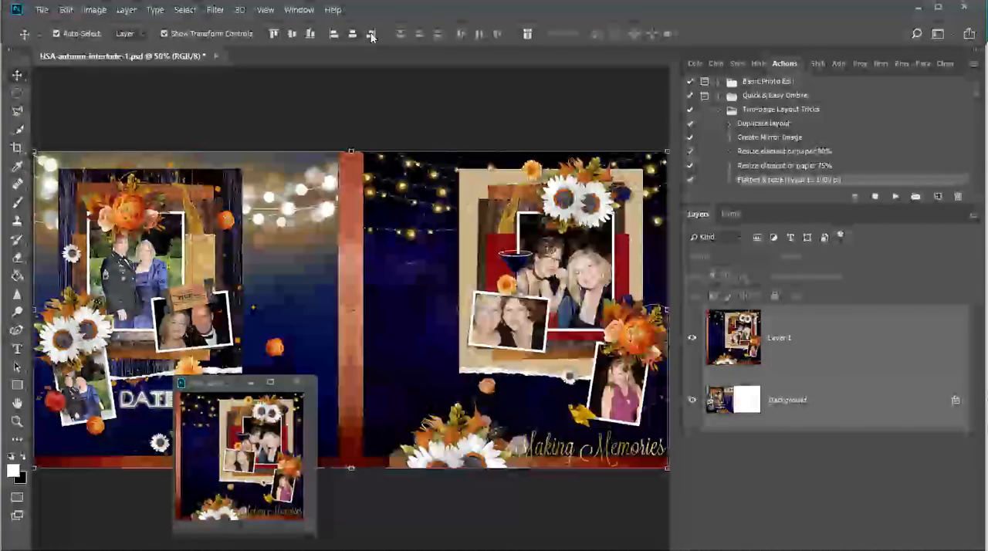
{"action": "left_click", "coordinate": [257, 383]}
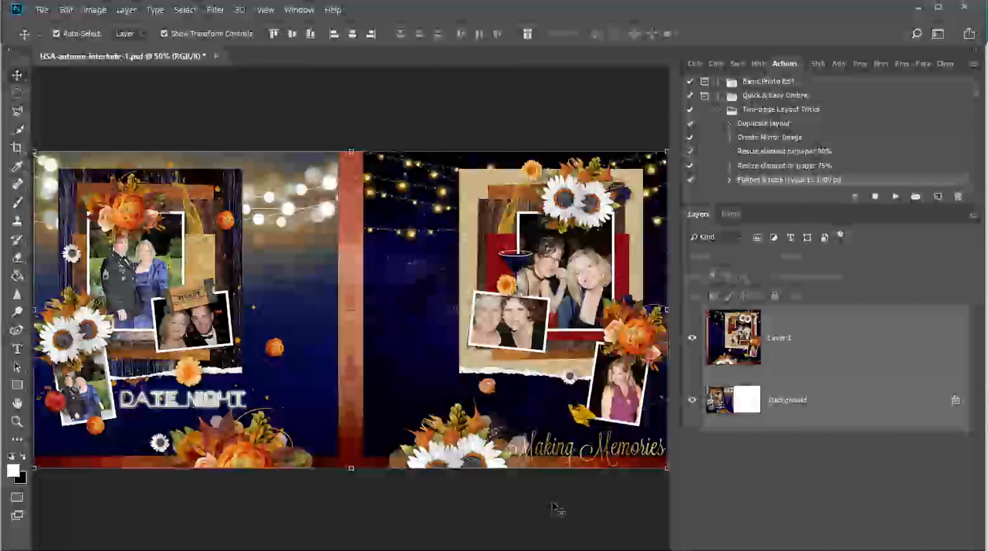